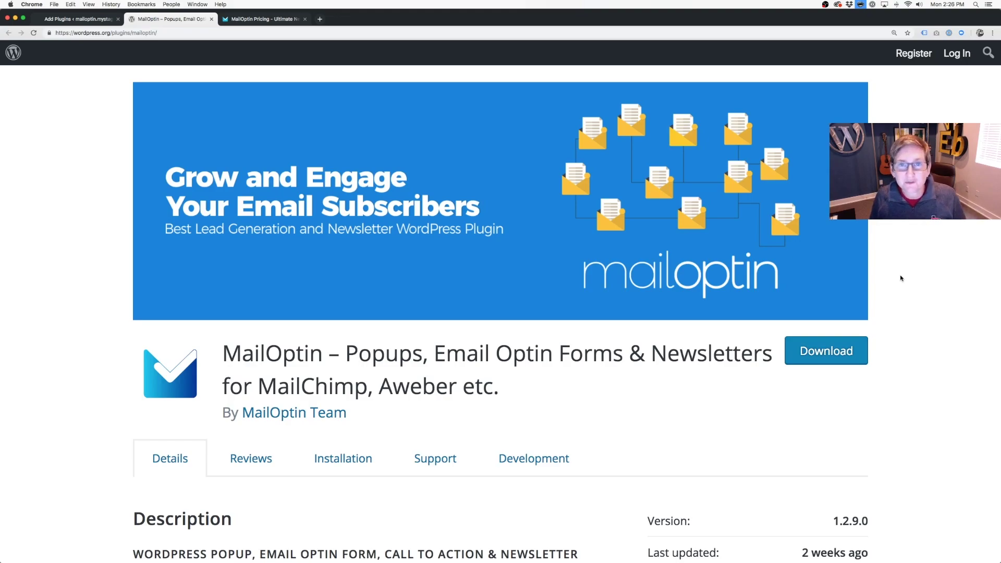
pyautogui.scroll(-1, 901, 278)
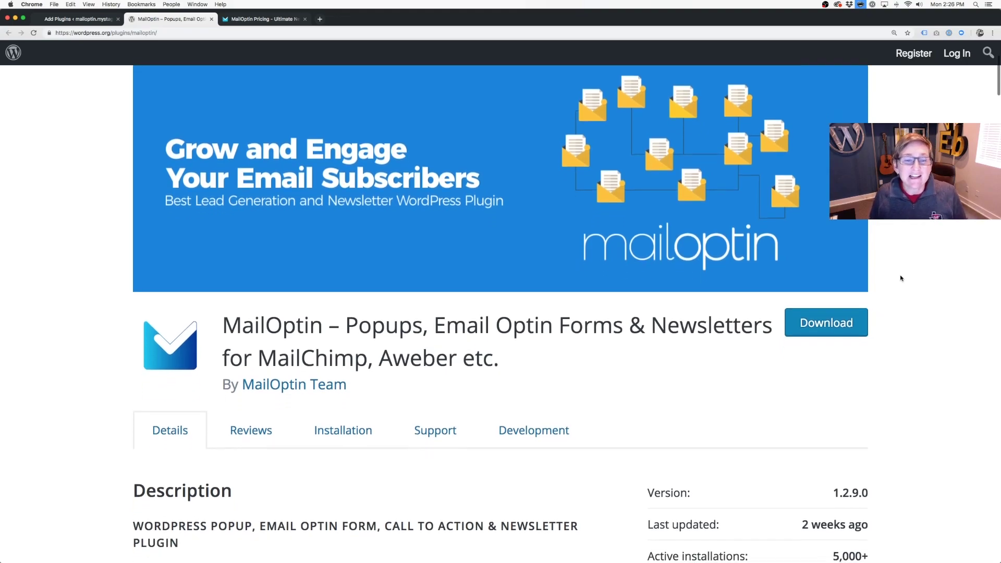
pyautogui.scroll(-1, 901, 278)
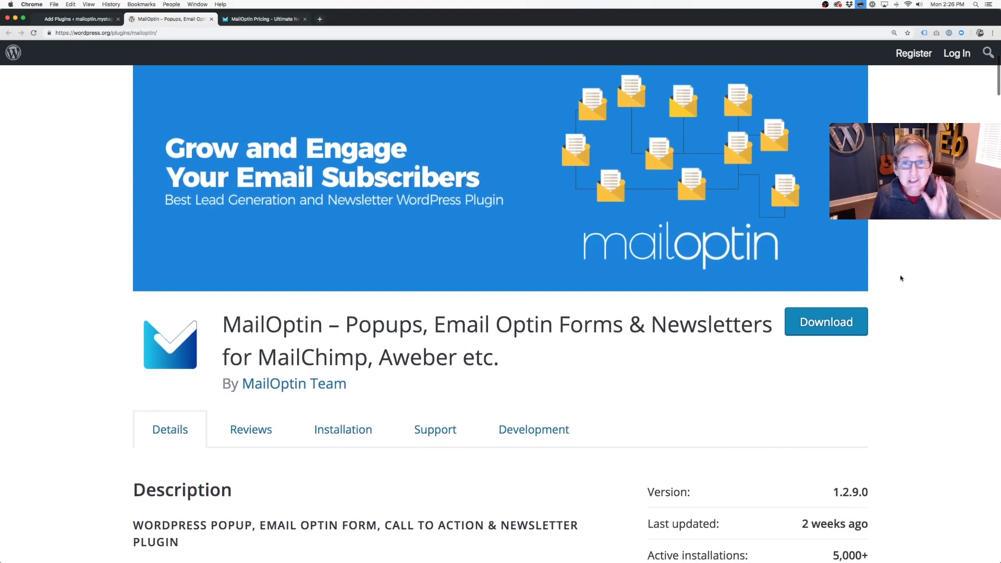
pyautogui.scroll(1, 900, 278)
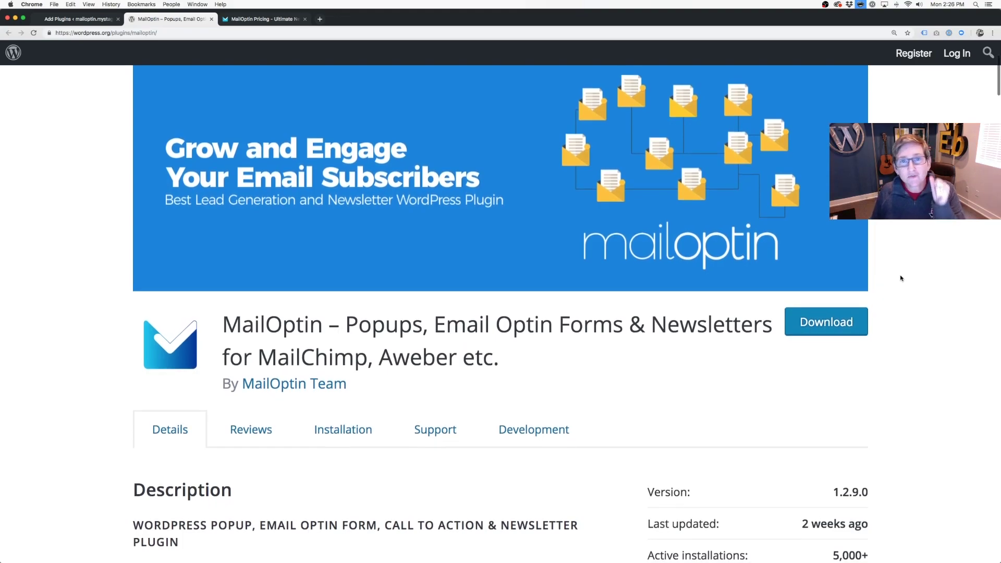
pyautogui.scroll(-1, 900, 278)
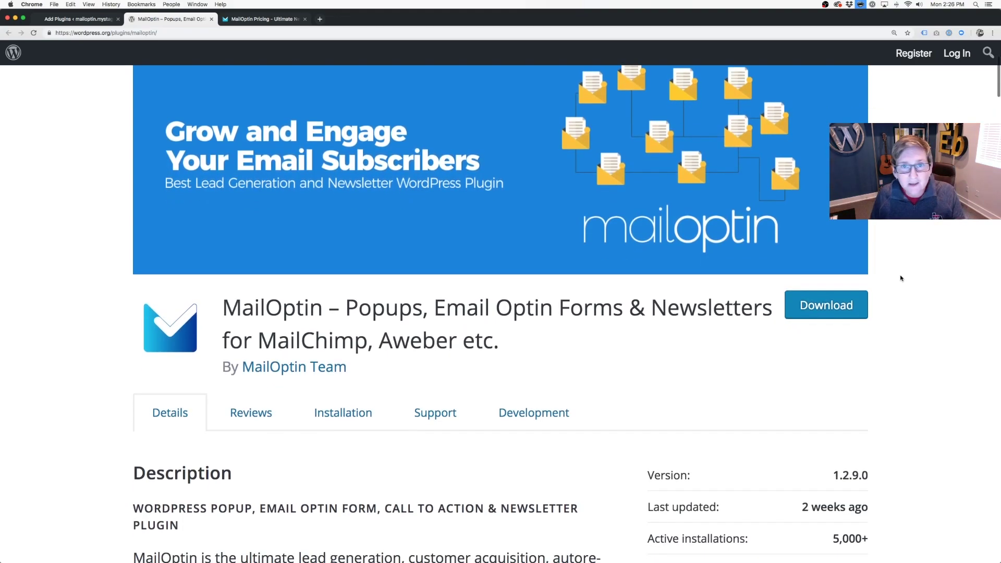
pyautogui.scroll(-1, 901, 278)
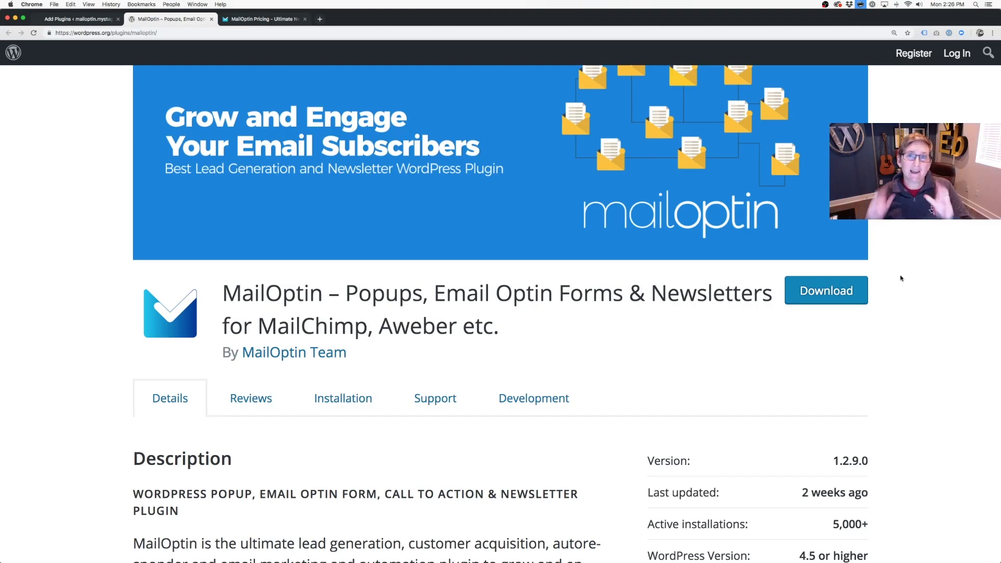
pyautogui.scroll(-3, 901, 278)
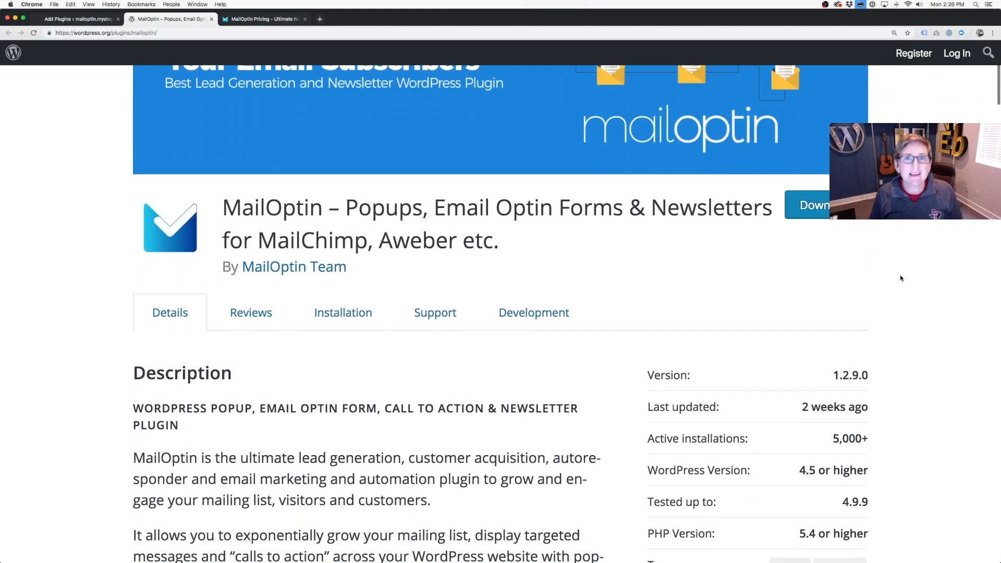
pyautogui.scroll(-2, 901, 278)
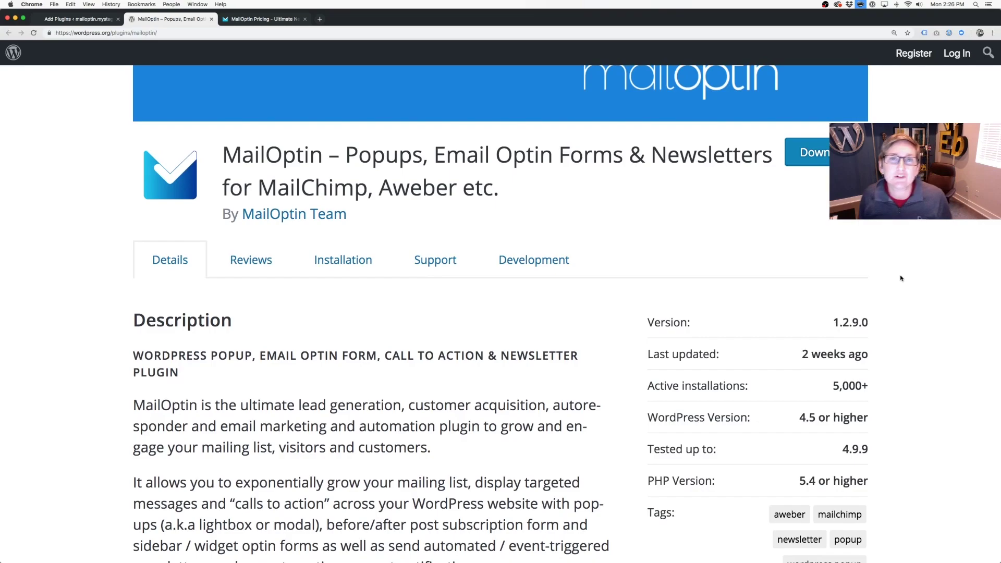
pyautogui.scroll(-3, 901, 278)
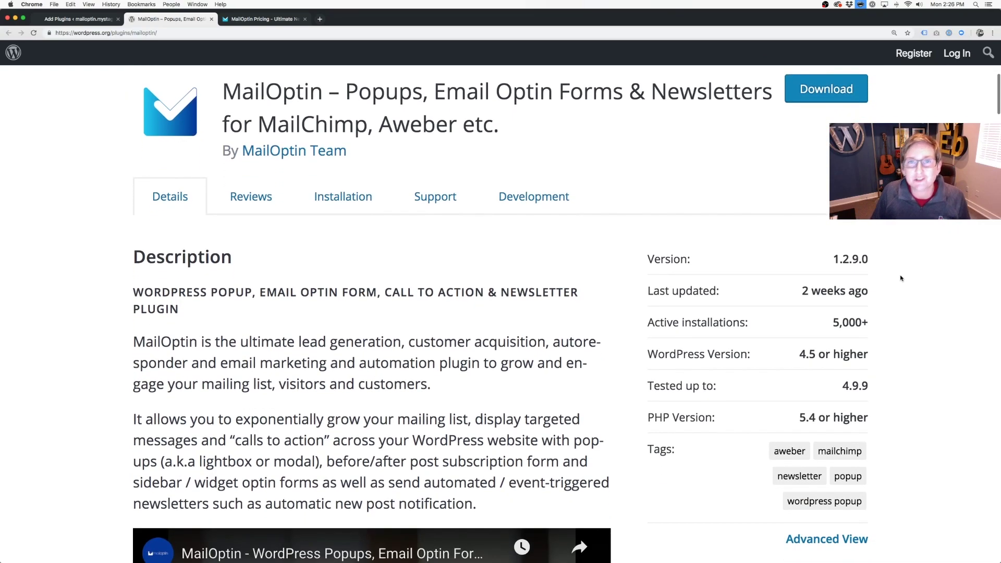
pyautogui.scroll(-1, 901, 278)
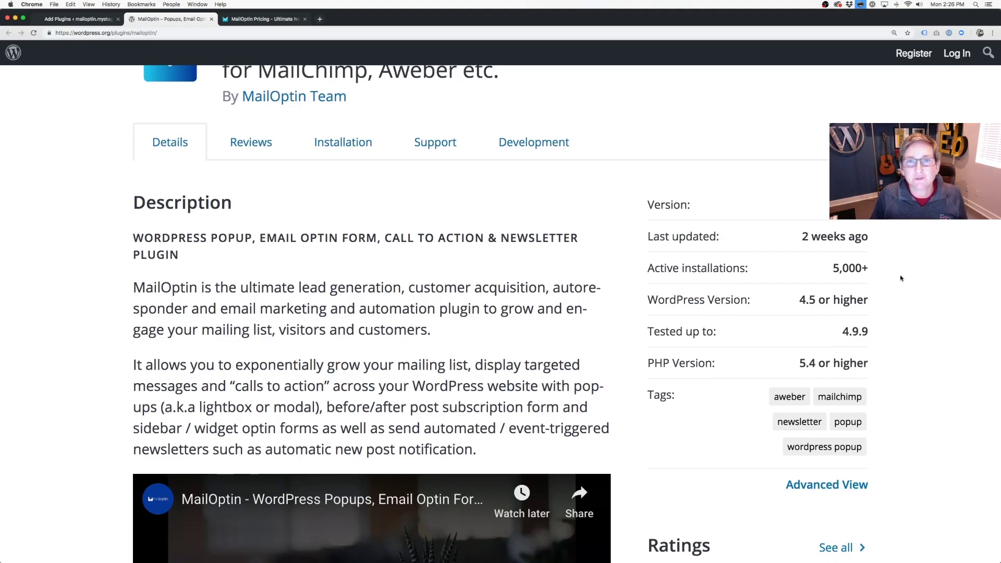
pyautogui.scroll(-1, 901, 277)
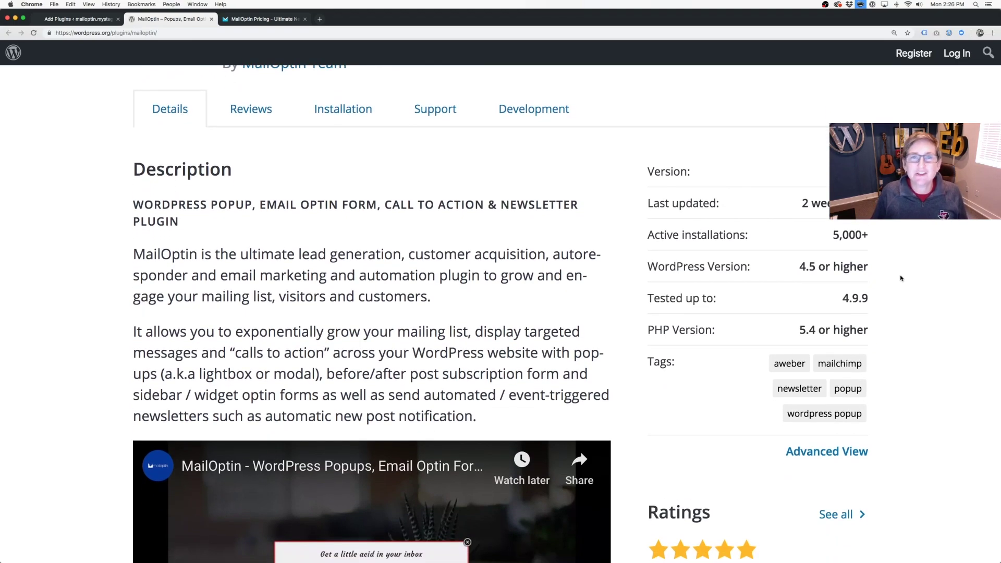
pyautogui.scroll(-1, 901, 278)
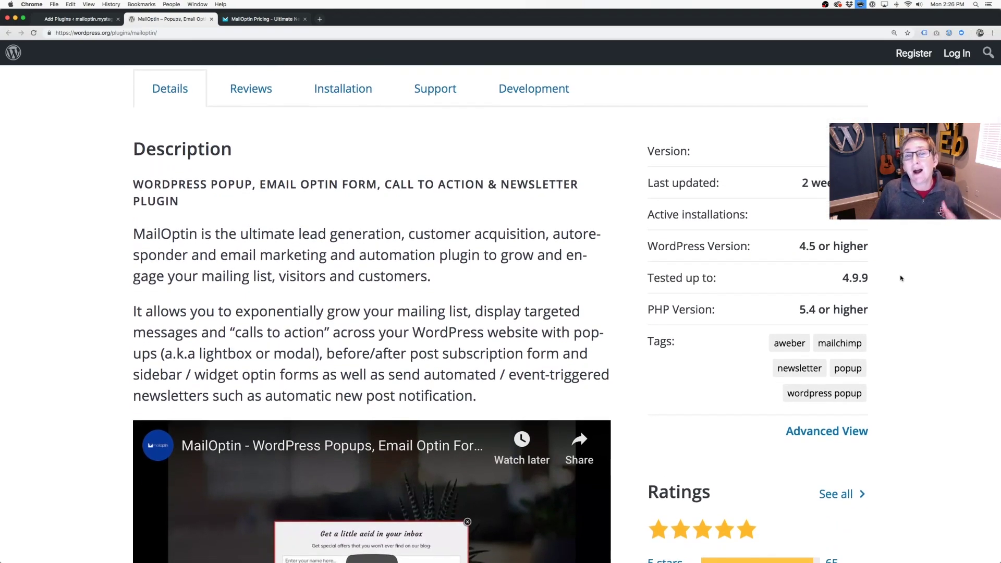
pyautogui.scroll(-2, 901, 278)
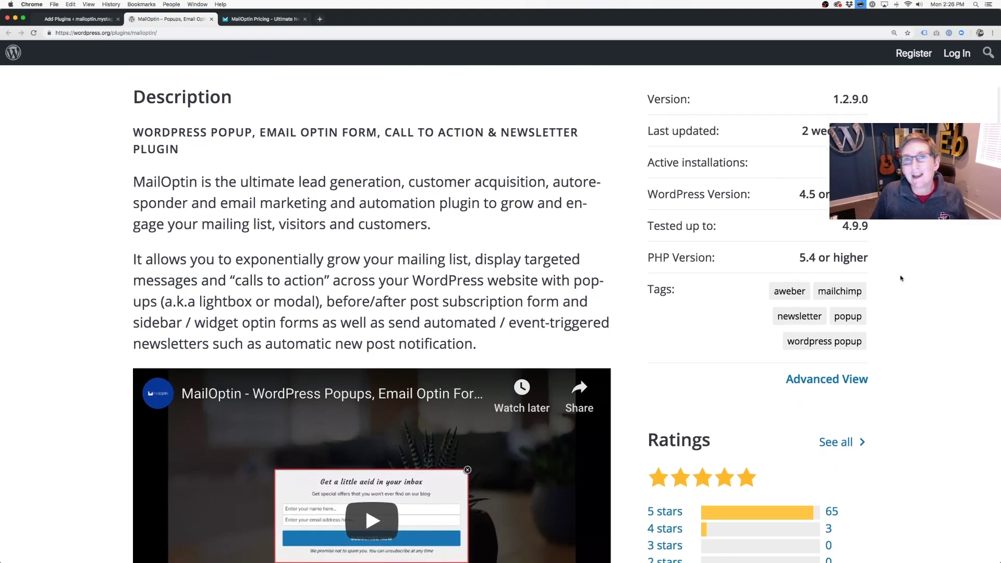
pyautogui.scroll(-1, 900, 278)
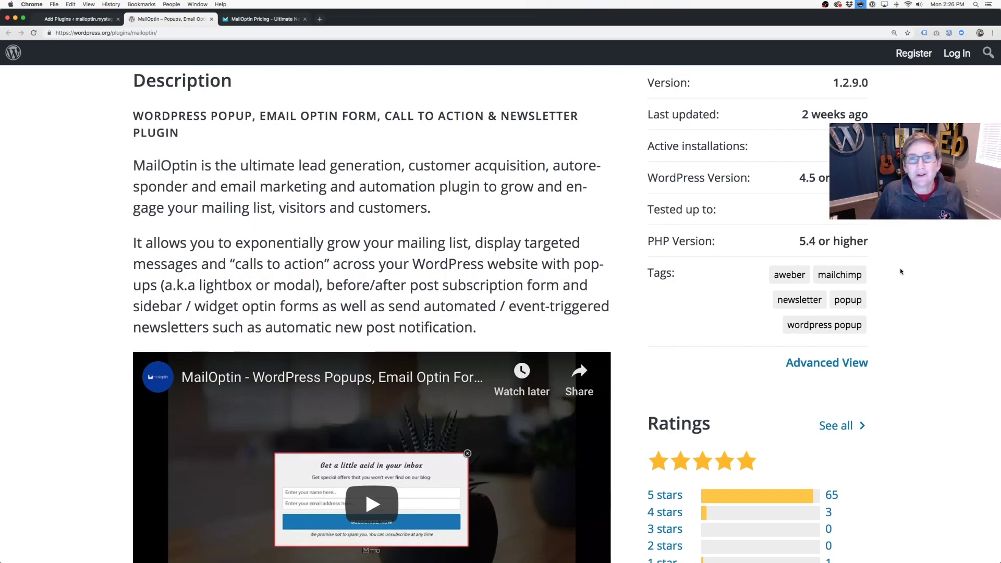
pyautogui.scroll(-1, 902, 274)
pyautogui.scroll(-5, 903, 270)
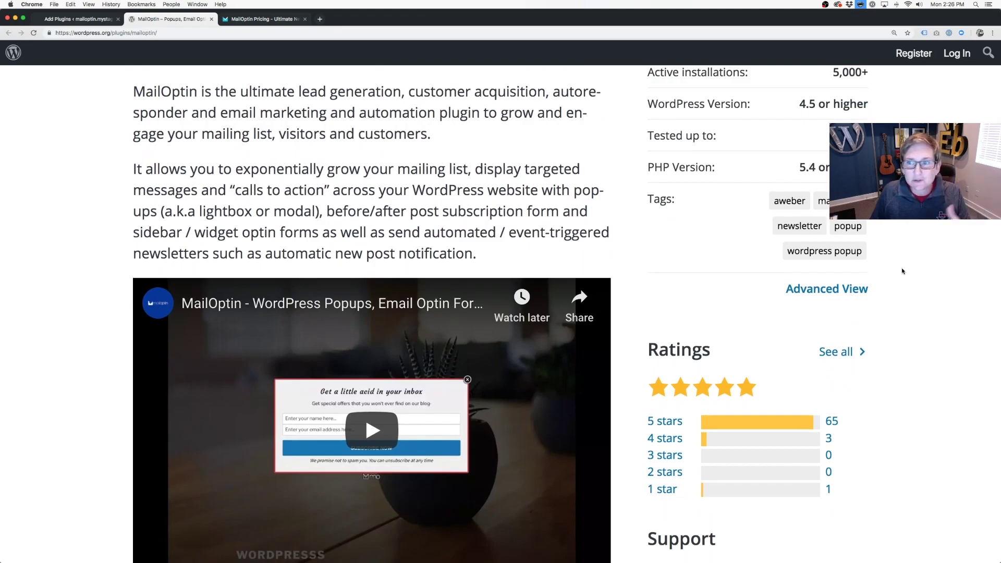
pyautogui.scroll(-4, 903, 271)
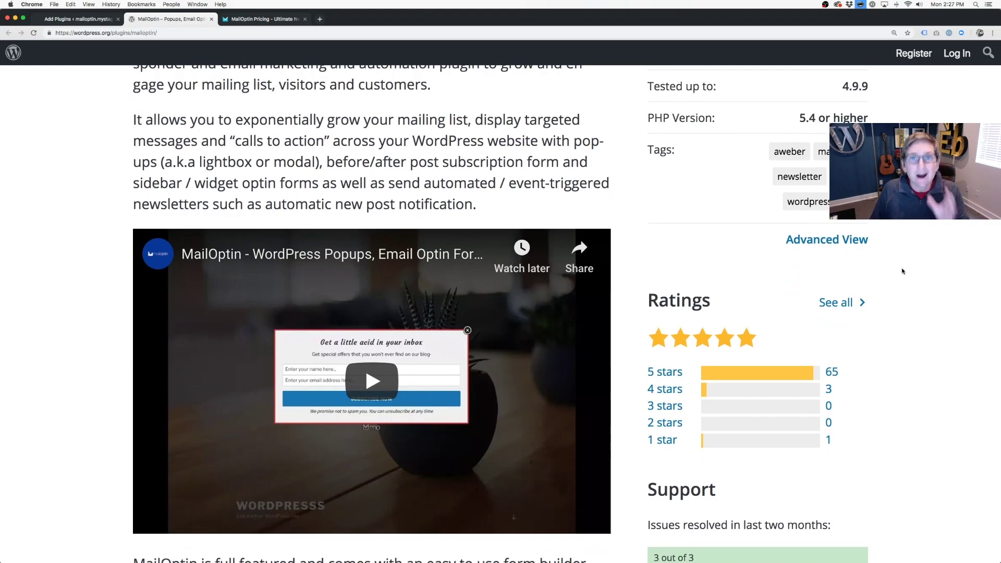
pyautogui.scroll(-3, 902, 270)
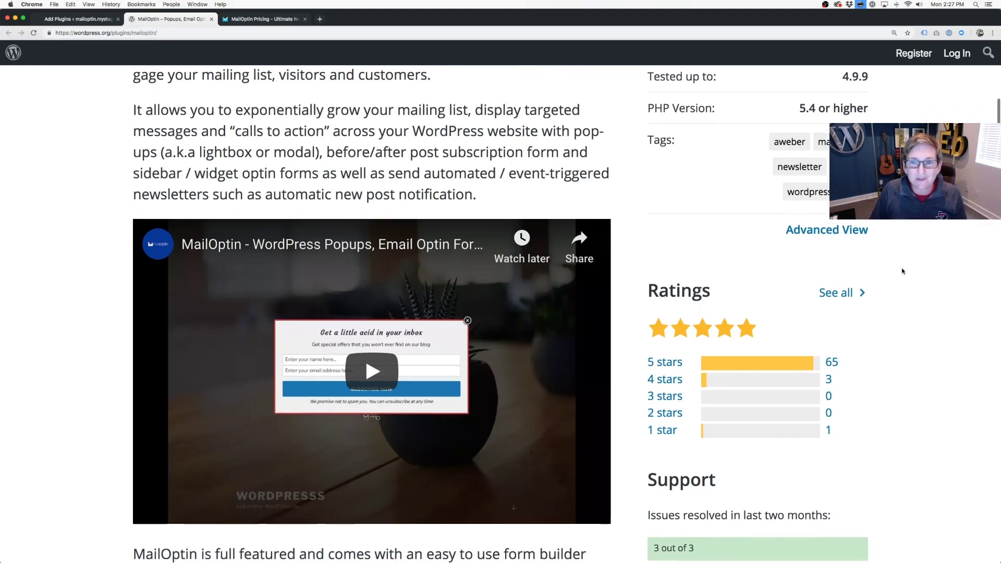
pyautogui.scroll(-2, 903, 271)
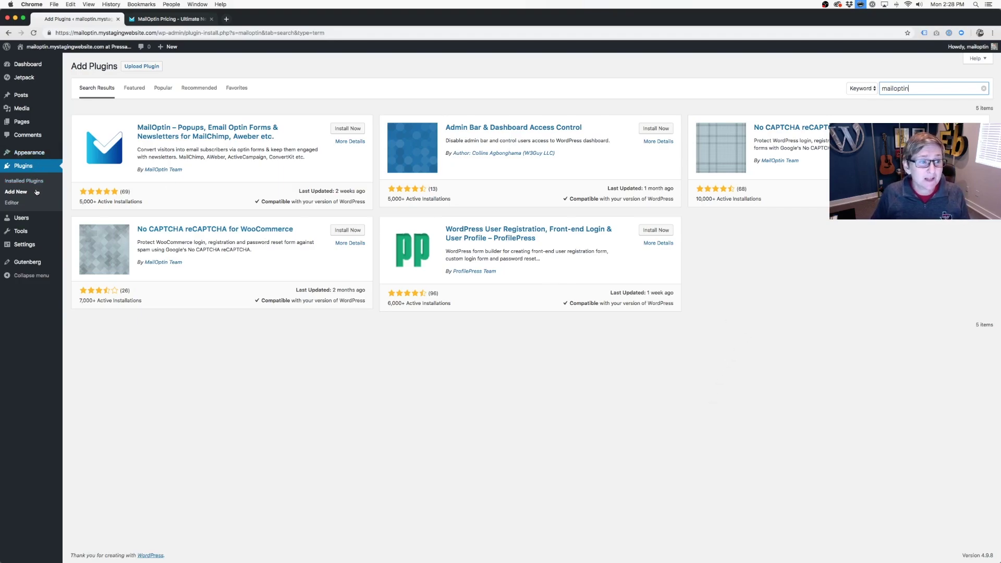
# - Install the MailOptin plugin from the mailoptin search results
pyautogui.doubleClick(928, 89)
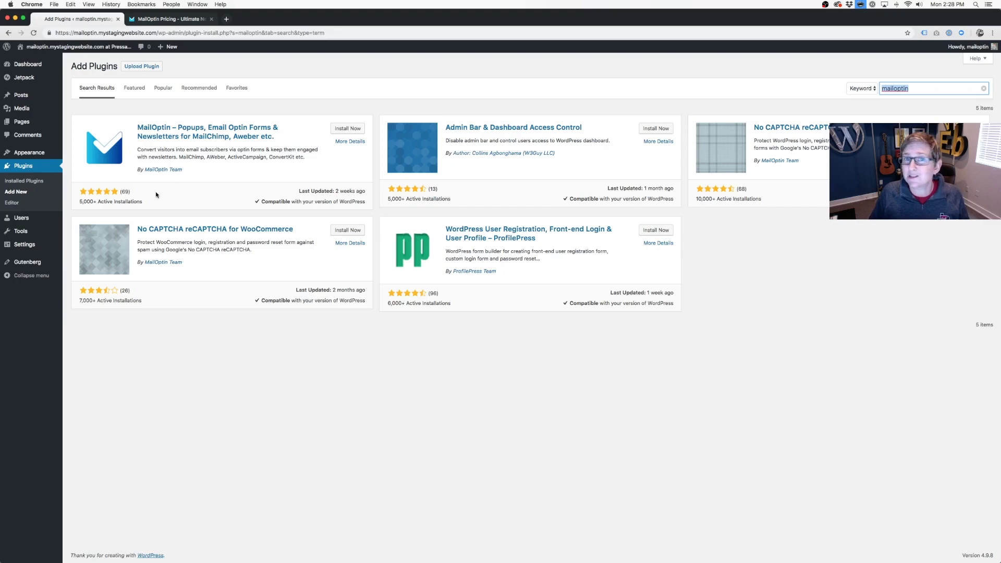
pyautogui.tripleClick(290, 203)
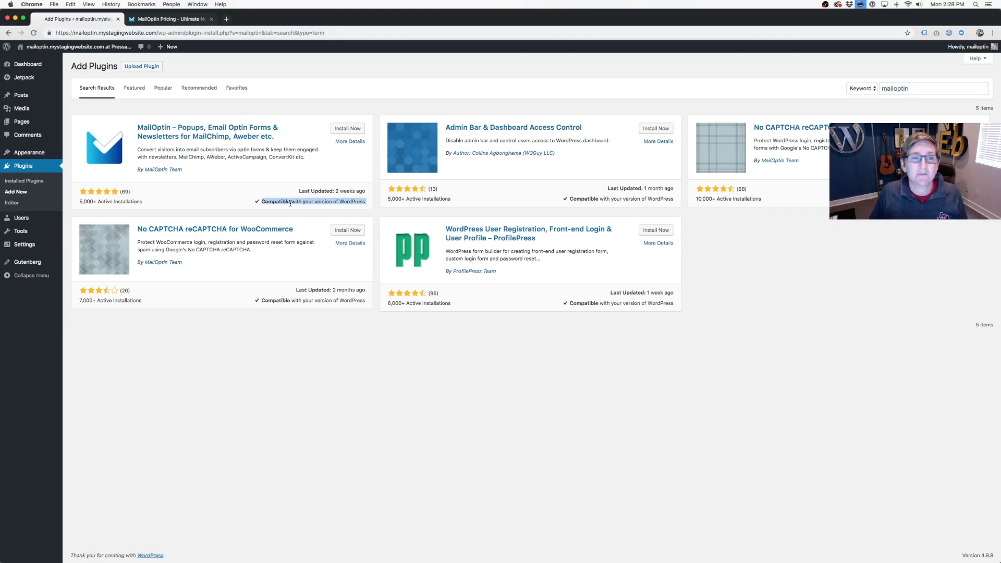
pyautogui.click(290, 203)
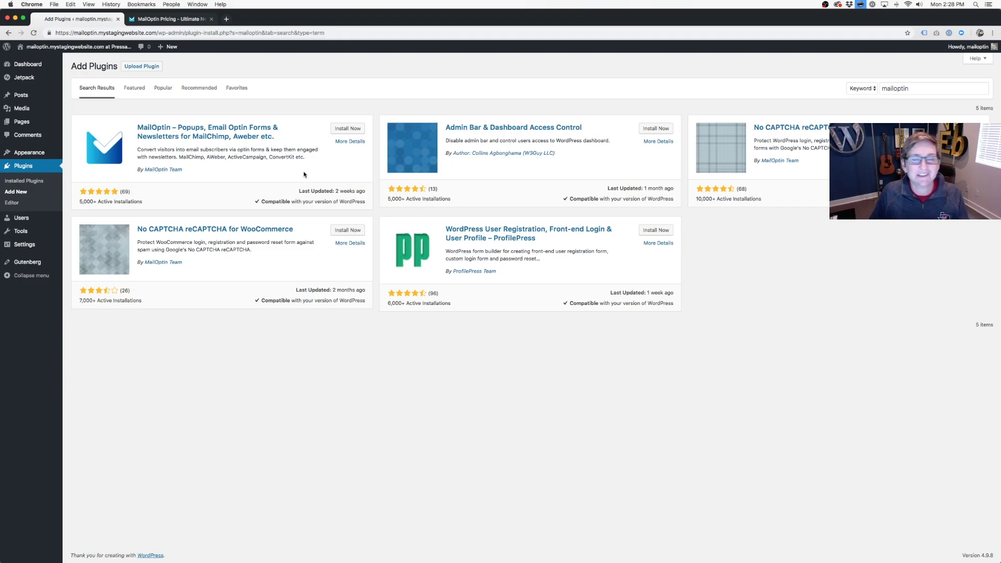
pyautogui.click(343, 128)
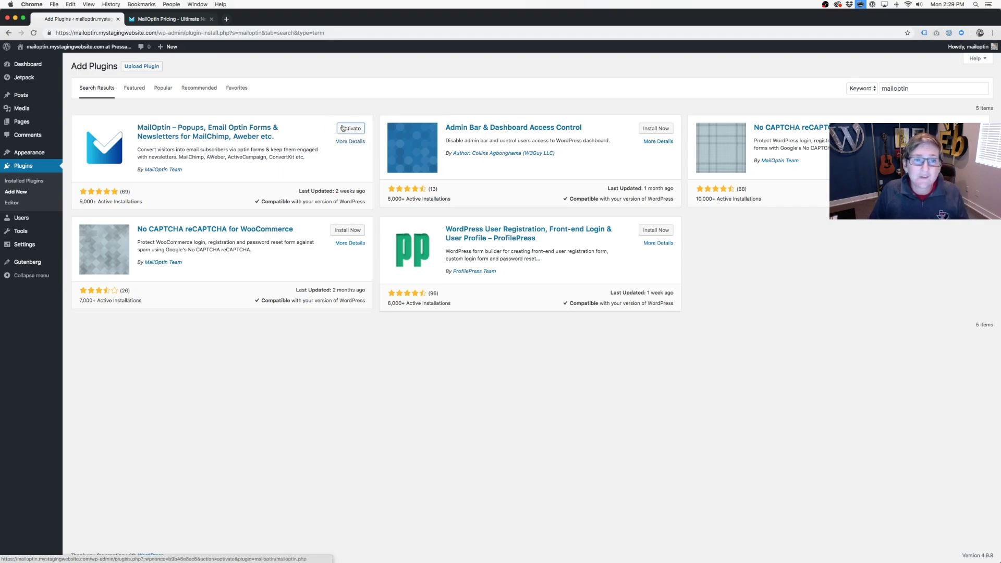
# - Activate MailOptin and go to the MailOptin - Lite Settings page
pyautogui.click(347, 133)
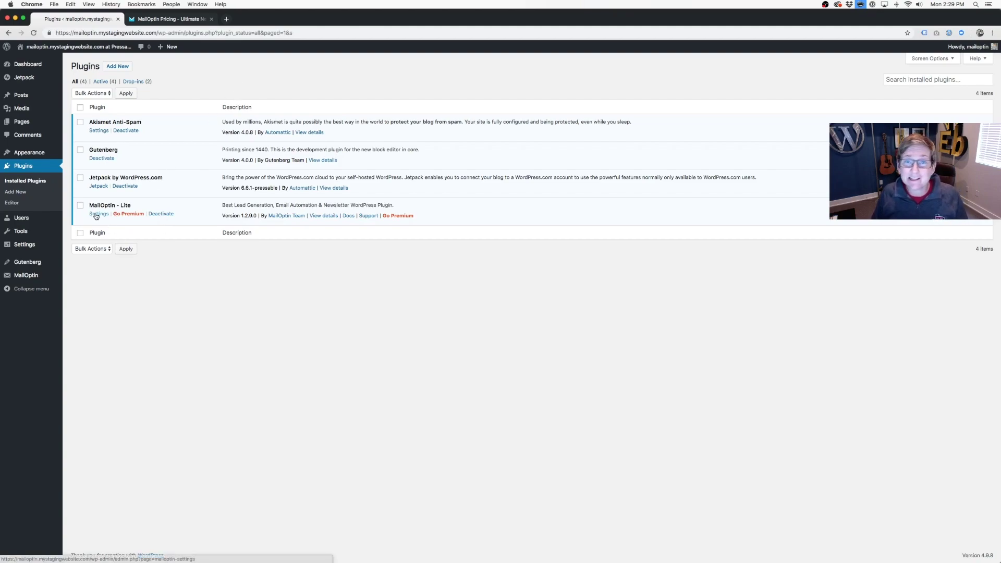
pyautogui.tripleClick(115, 202)
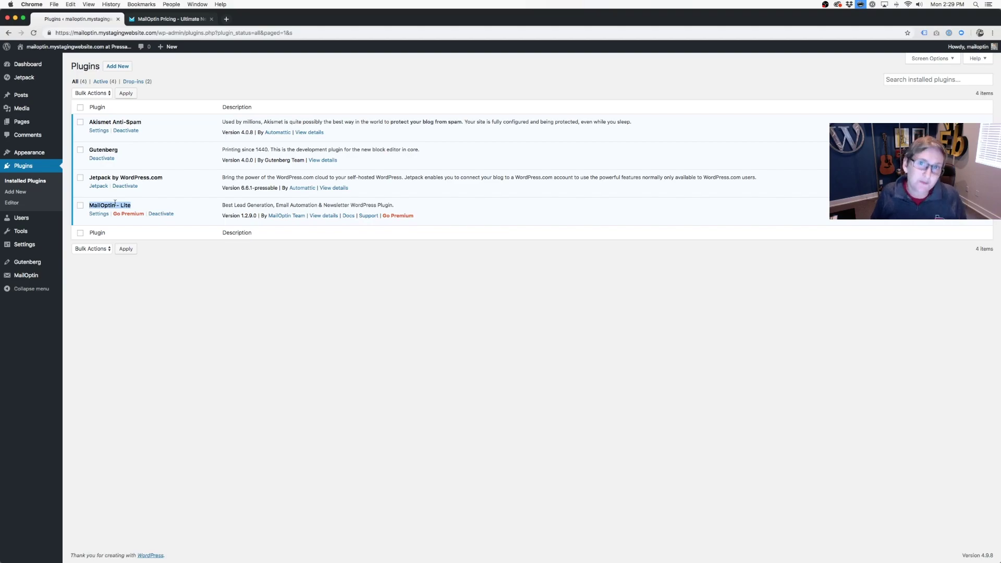
pyautogui.click(97, 215)
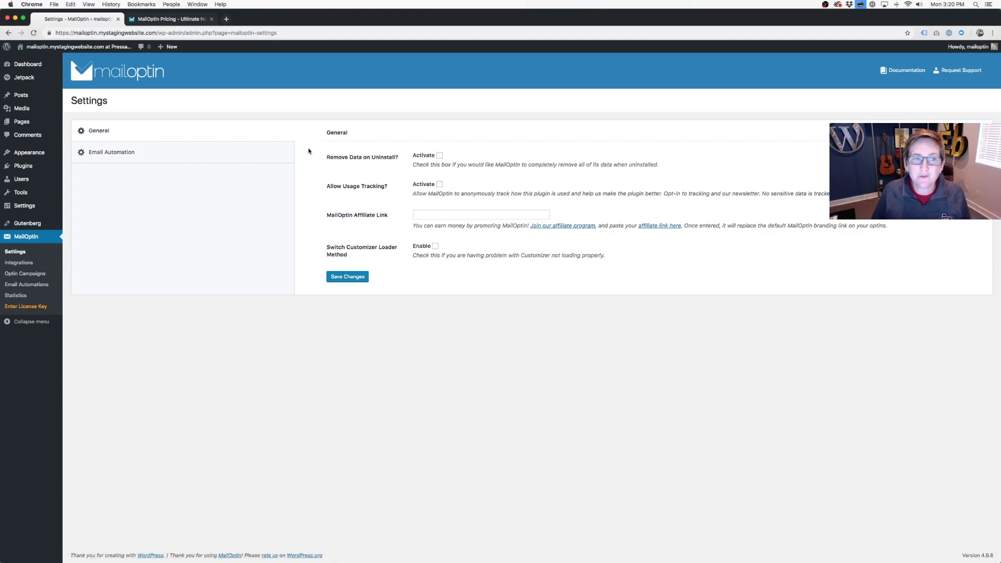
# - Review the Email Automation settings, then go to MailOptin's Integrations page
pyautogui.click(209, 157)
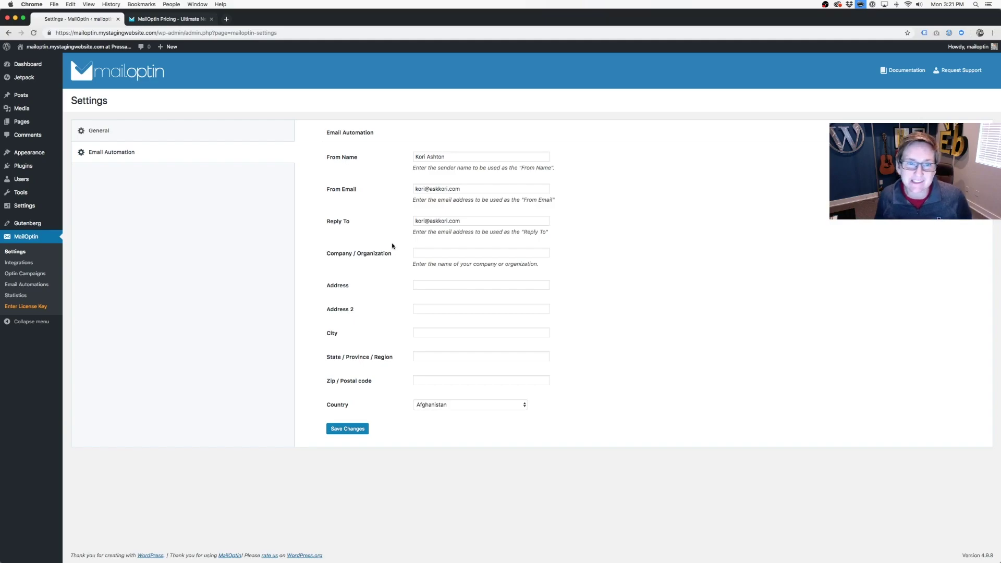
pyautogui.click(25, 264)
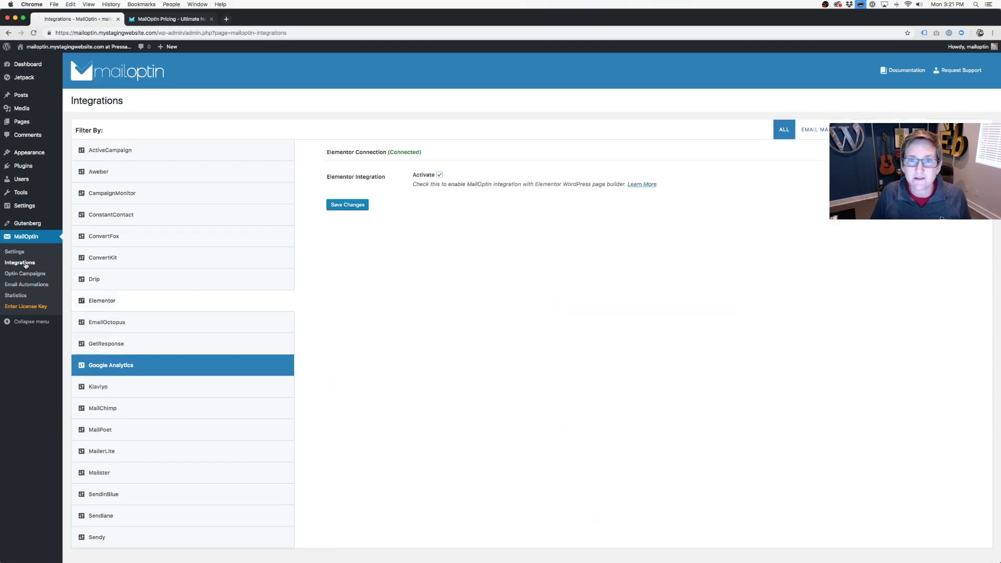
# - Check the MailChimp integration, then go to the empty Optin Campaigns list
pyautogui.click(141, 417)
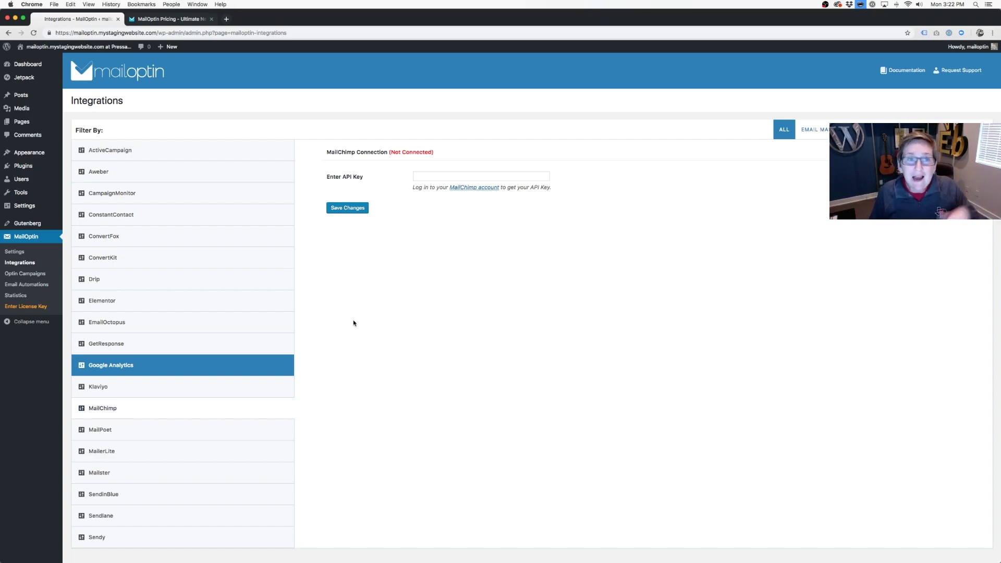
pyautogui.click(35, 275)
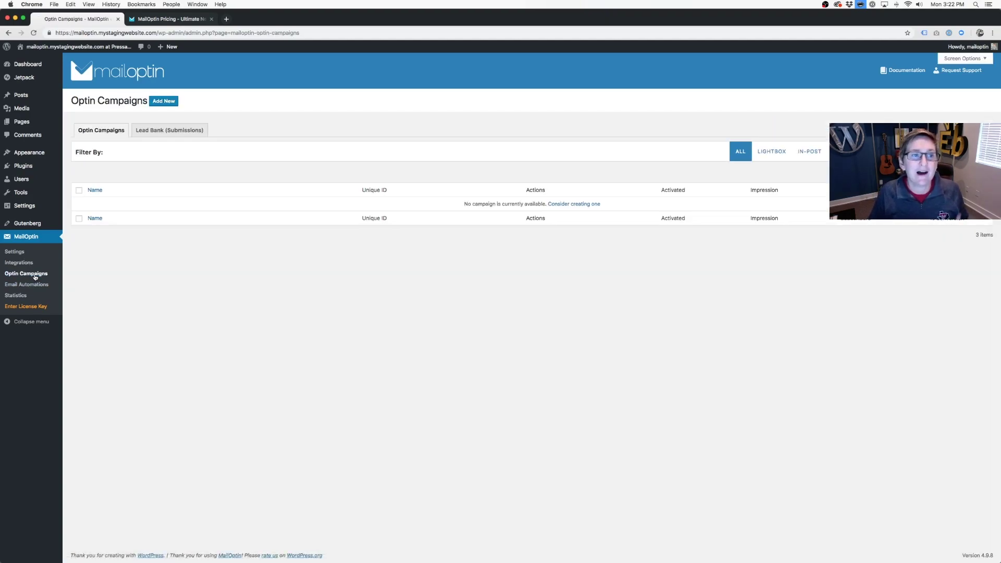
# - Create a lightbox optin campaign titled 'Testing' using the Elegance theme
pyautogui.click(586, 206)
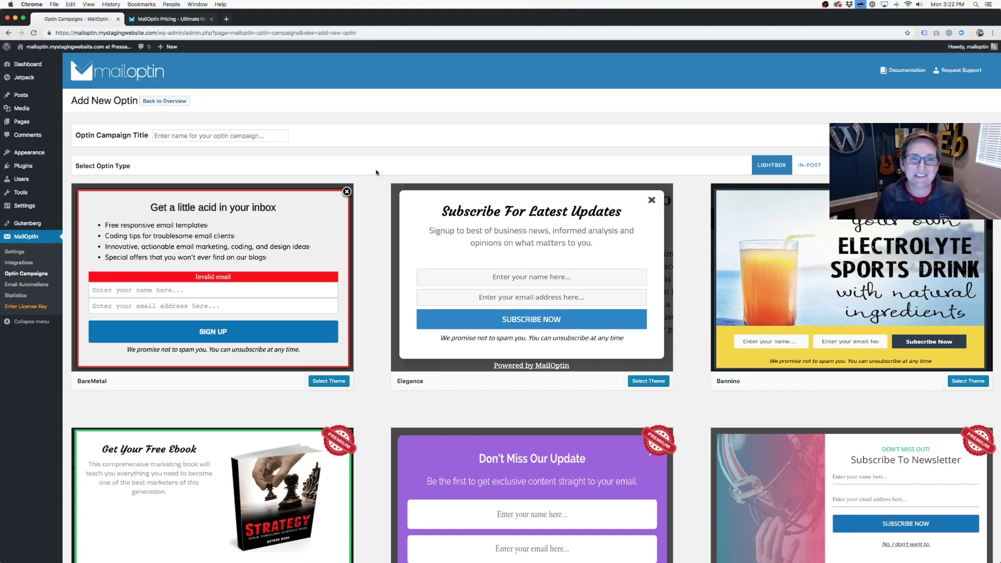
pyautogui.scroll(-2, 376, 177)
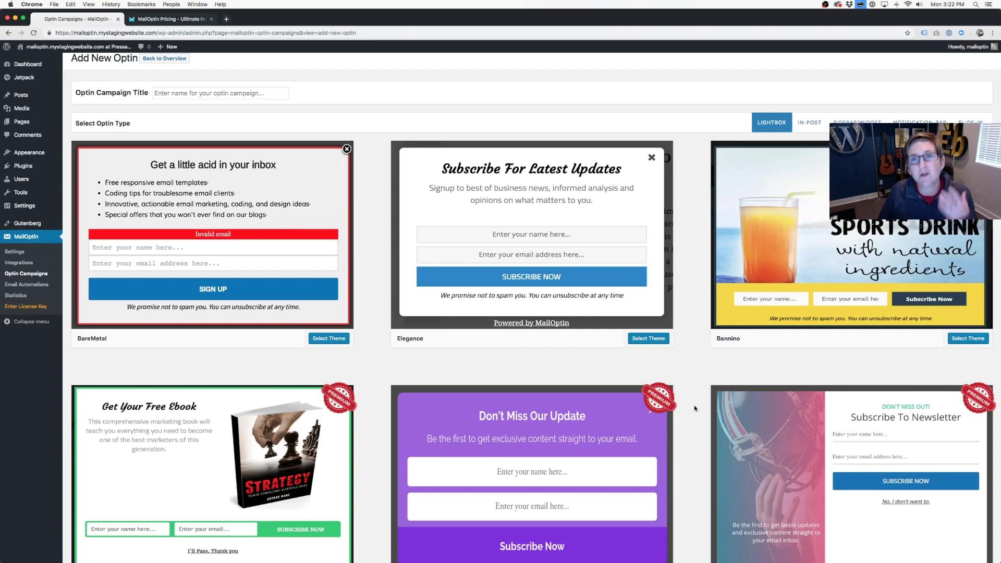
pyautogui.scroll(-5, 695, 408)
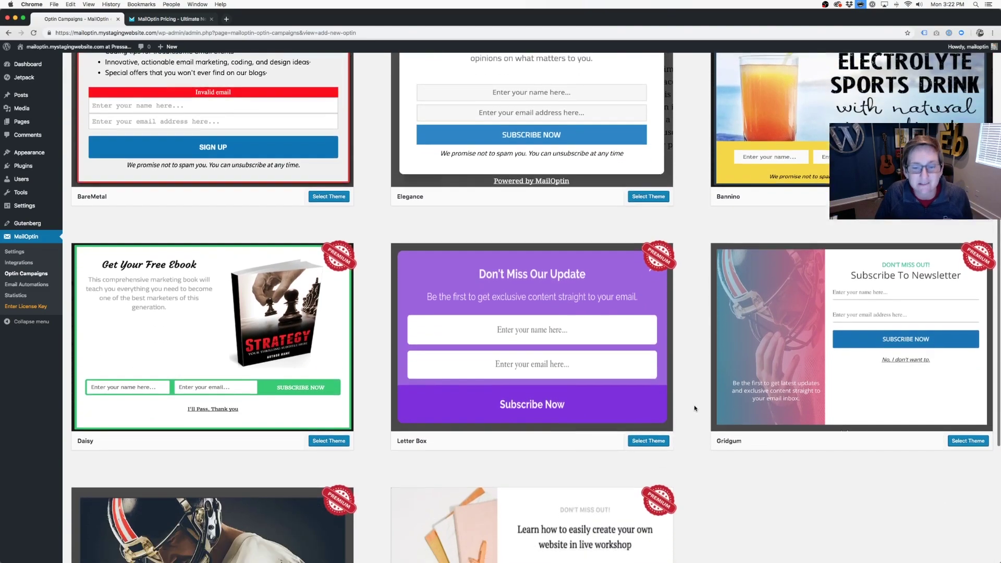
pyautogui.scroll(-2, 694, 409)
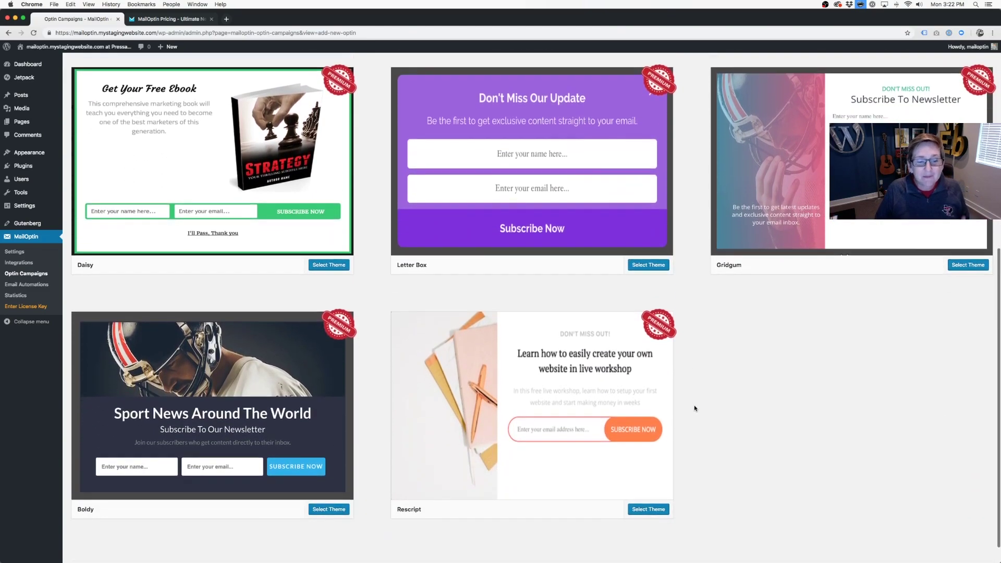
pyautogui.scroll(5, 694, 408)
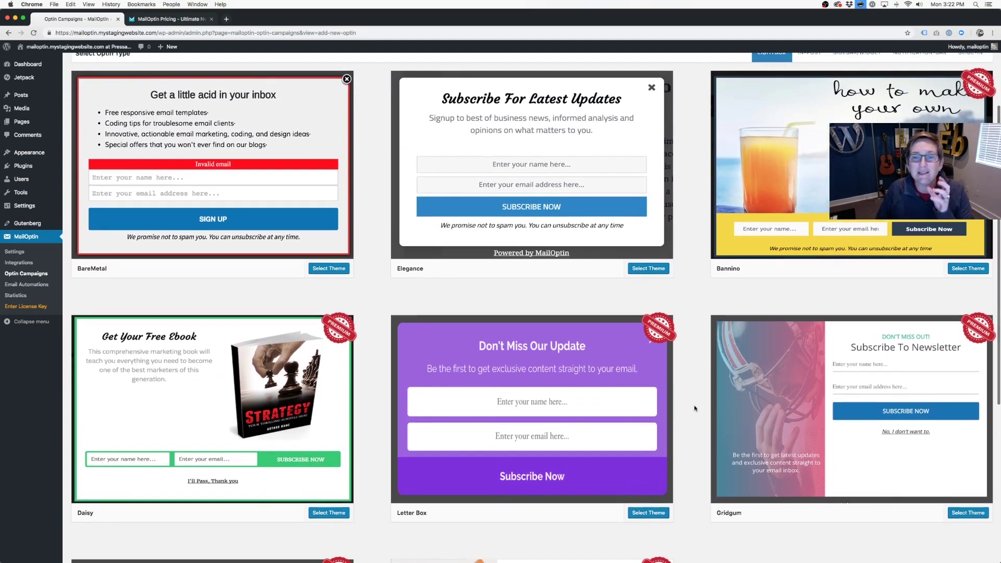
pyautogui.scroll(1, 694, 408)
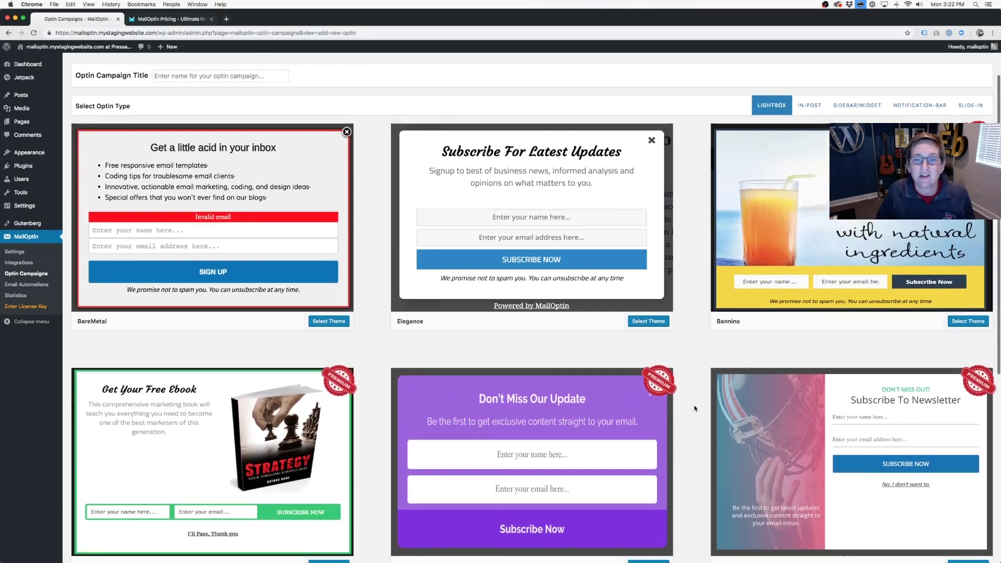
pyautogui.click(631, 322)
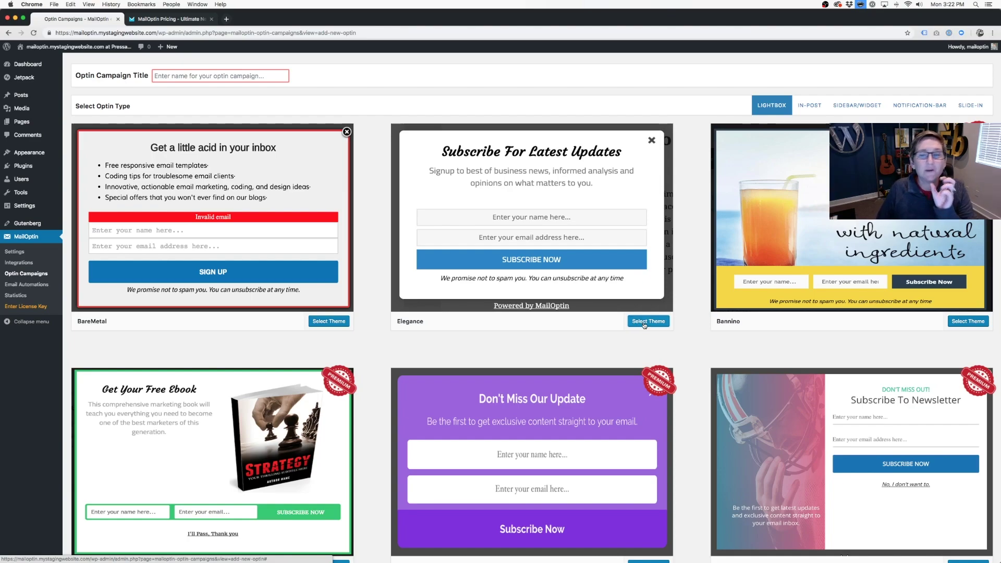
pyautogui.click(644, 324)
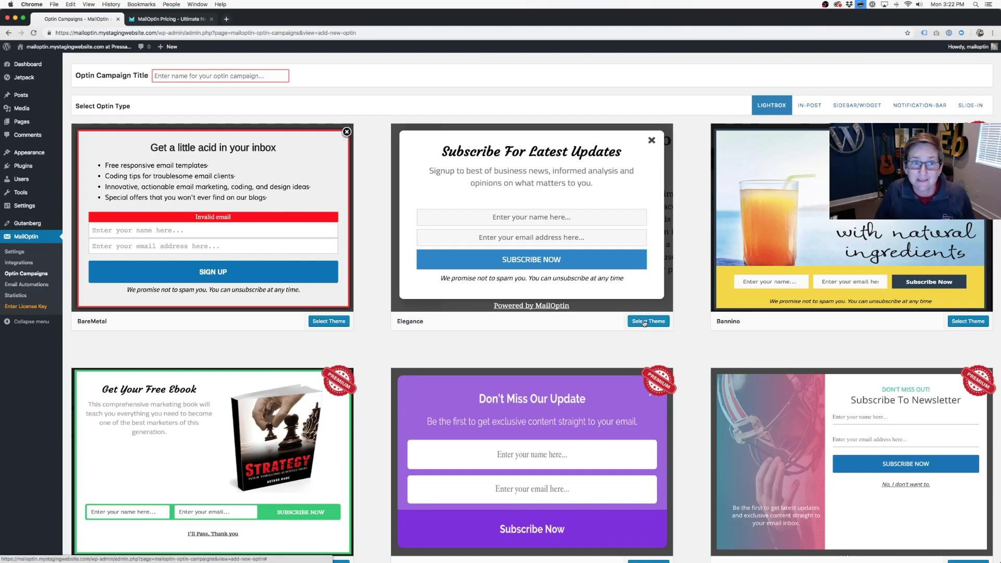
pyautogui.click(237, 75)
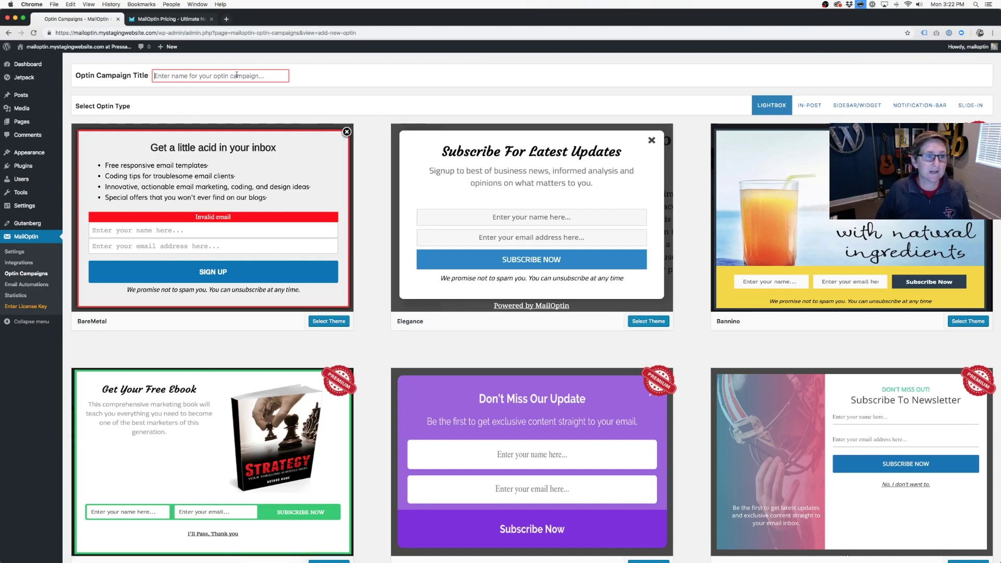
pyautogui.write('Testing')
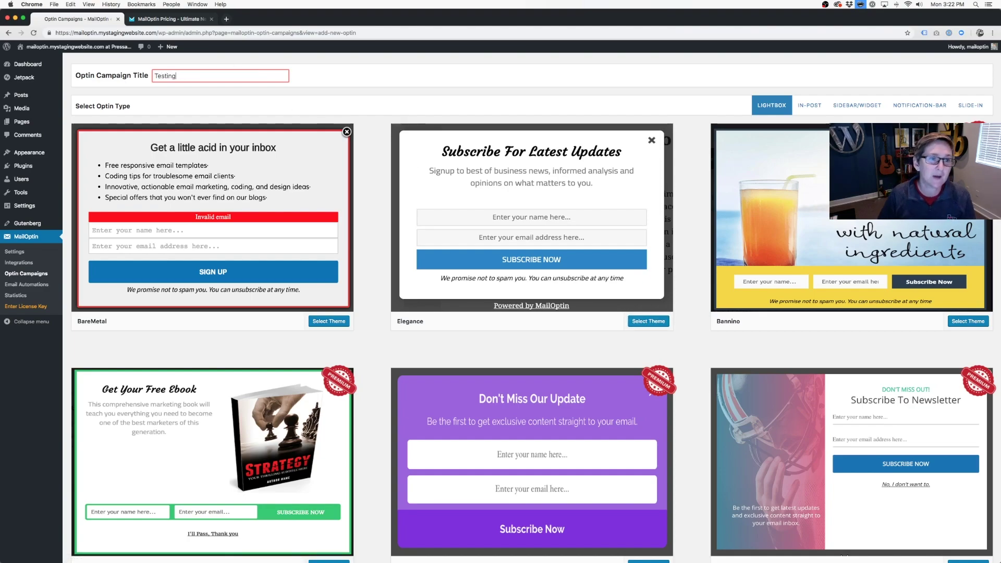
pyautogui.click(651, 323)
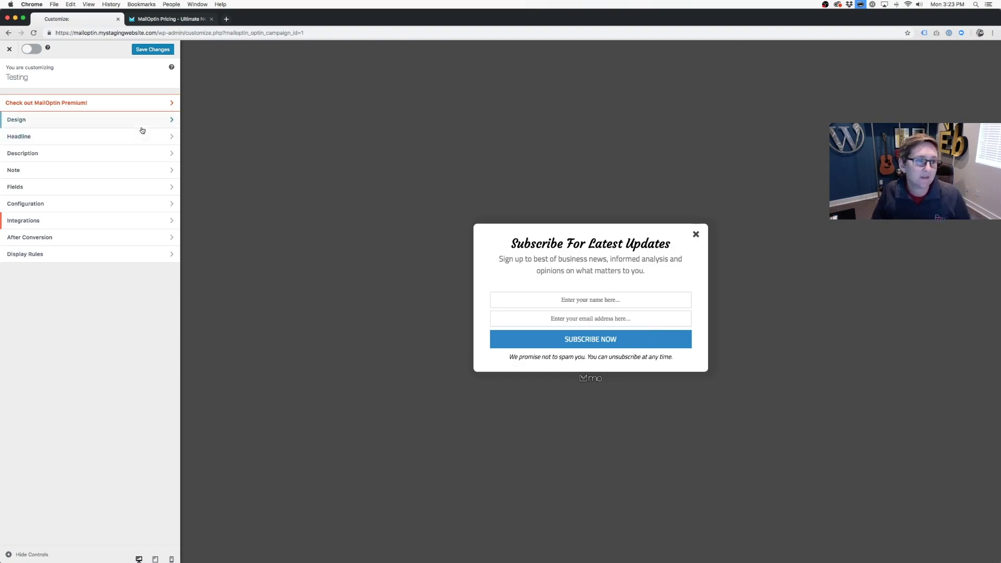
# - Set the popup's Design background colour to orange (#dd9933)
pyautogui.click(171, 122)
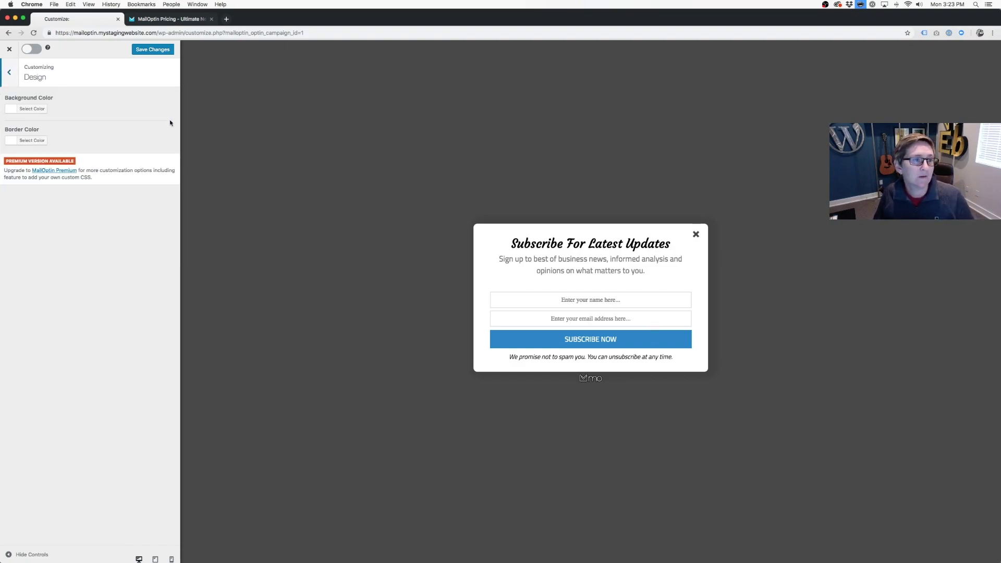
pyautogui.click(13, 109)
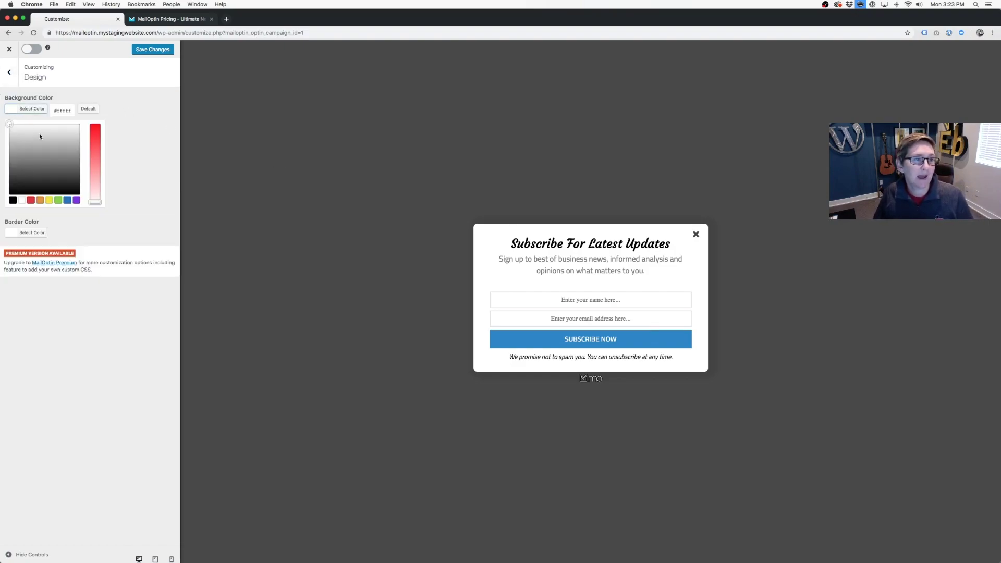
pyautogui.click(41, 200)
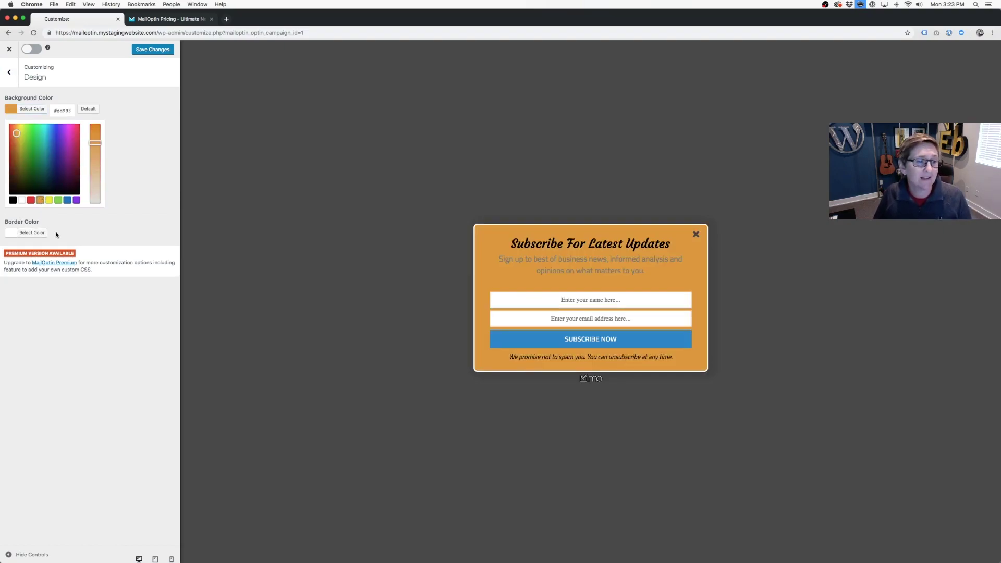
pyautogui.click(8, 72)
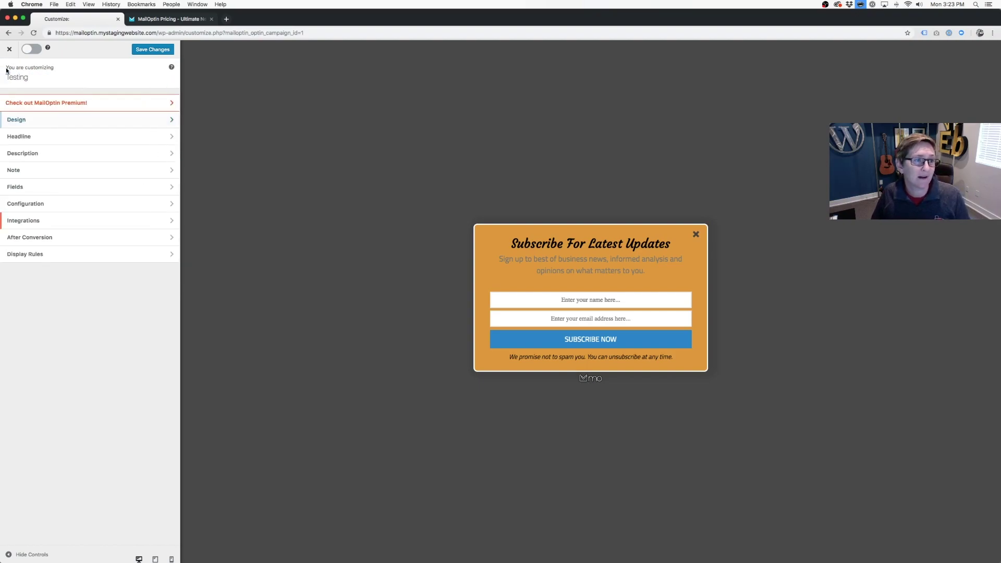
# - Change the headline to 'Subscribe For Latest Videos' by replacing 'Updates' with 'Videos'
pyautogui.click(28, 136)
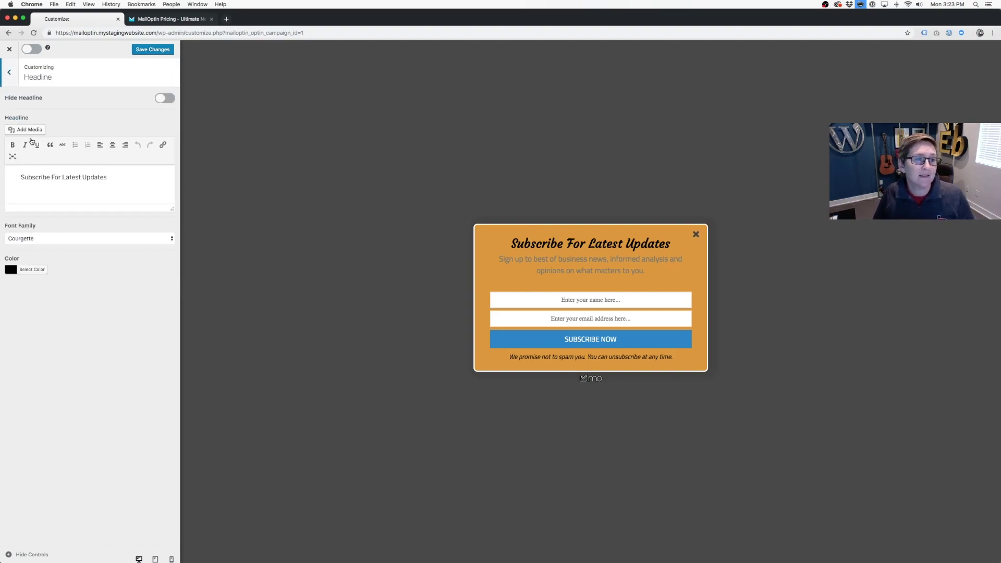
pyautogui.tripleClick(46, 176)
pyautogui.click(75, 179)
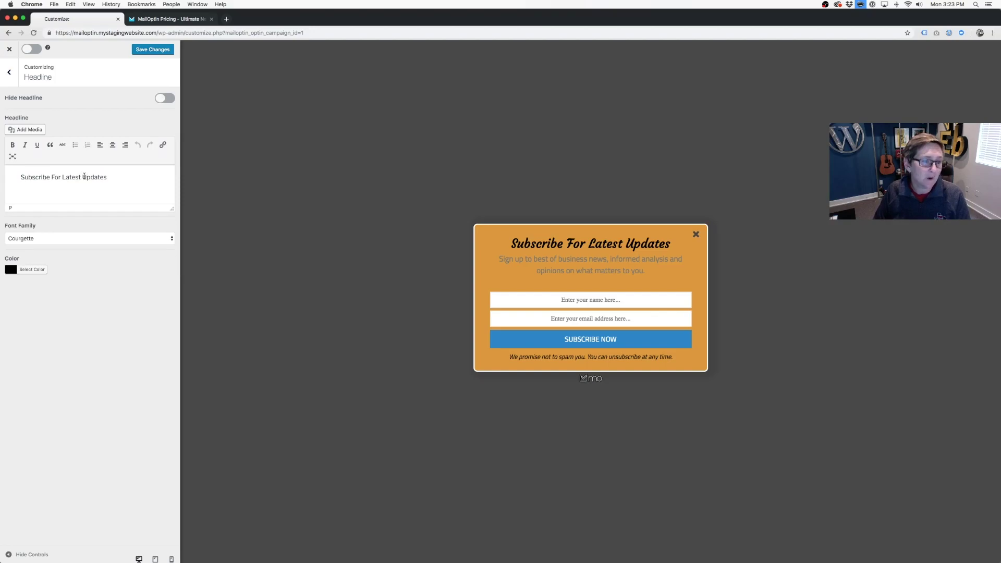
pyautogui.doubleClick(83, 177)
pyautogui.write('Videos')
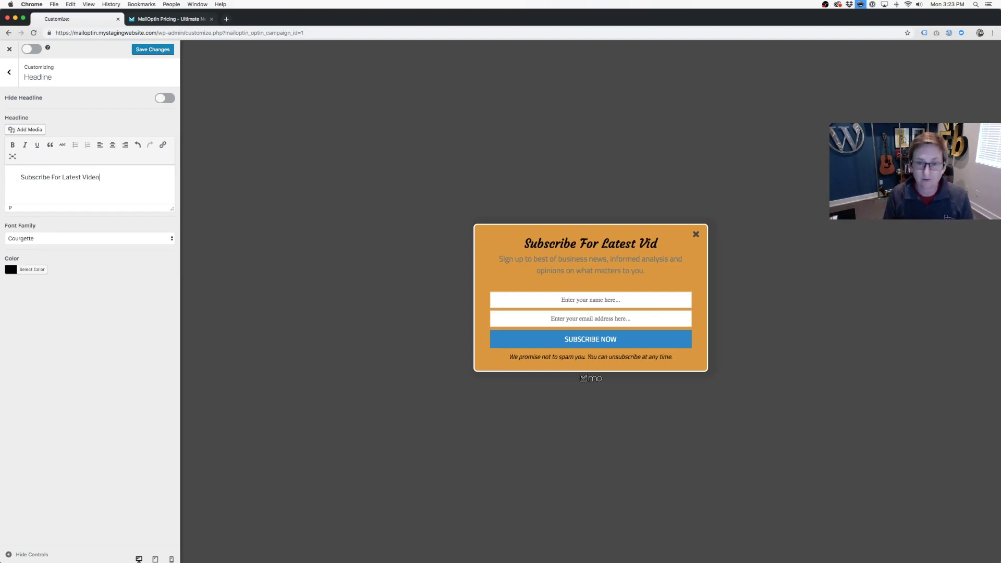
# - Style the headline in the Dosis font with dark grey #2b2b2b colour
pyautogui.click(64, 239)
pyautogui.click(70, 313)
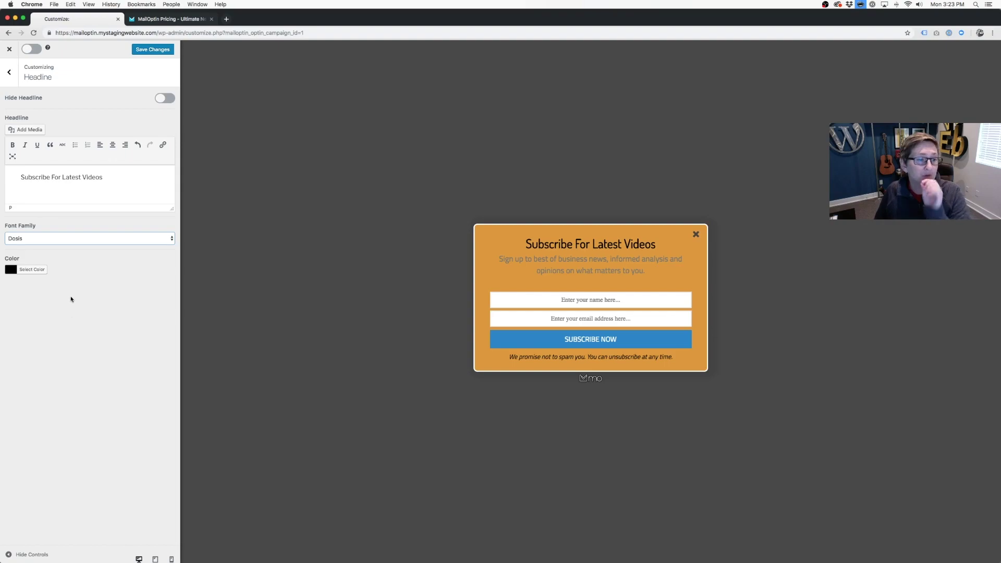
pyautogui.click(32, 267)
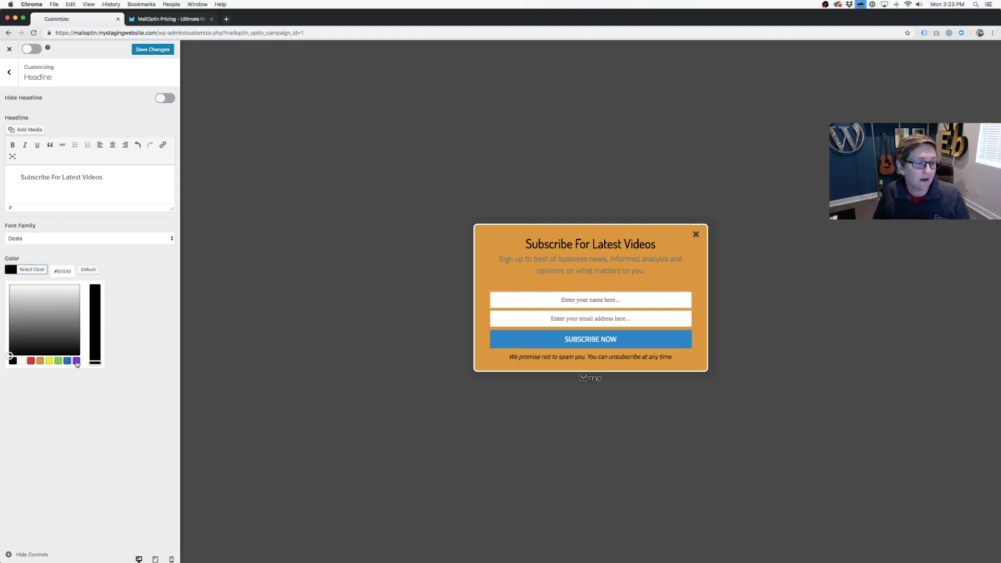
pyautogui.click(24, 343)
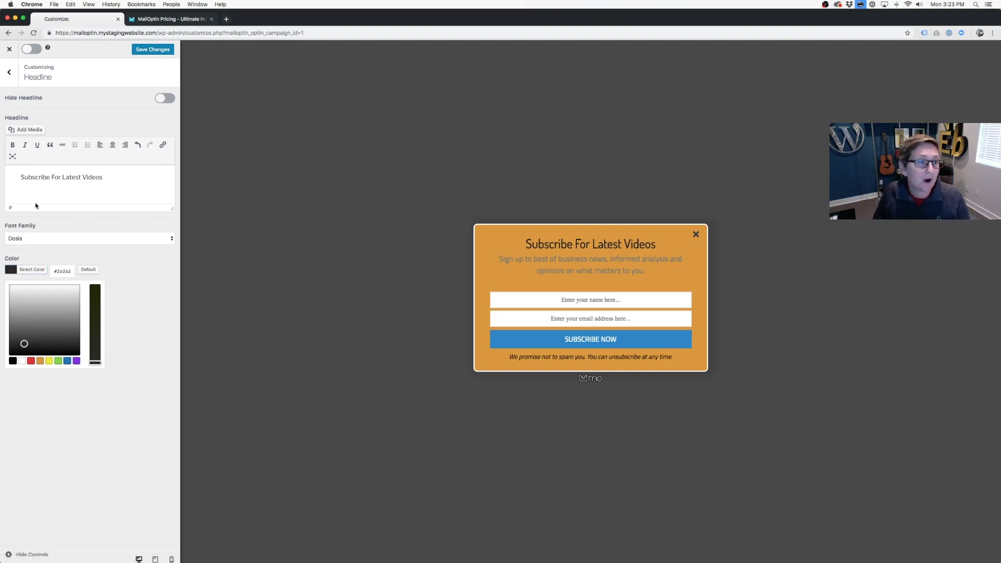
pyautogui.click(9, 72)
# - Replace the description text with 'You change anything'
pyautogui.click(48, 156)
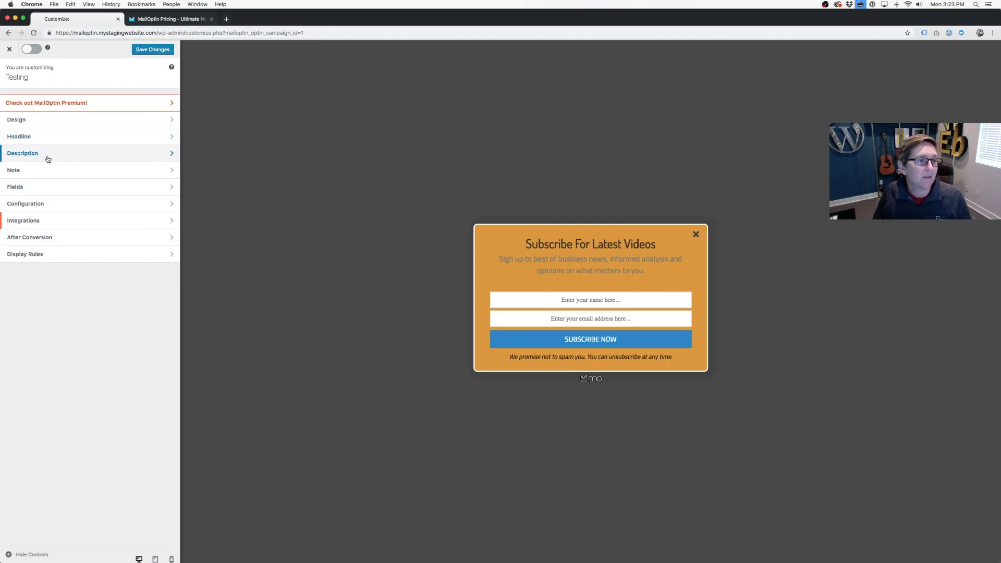
pyautogui.tripleClick(62, 220)
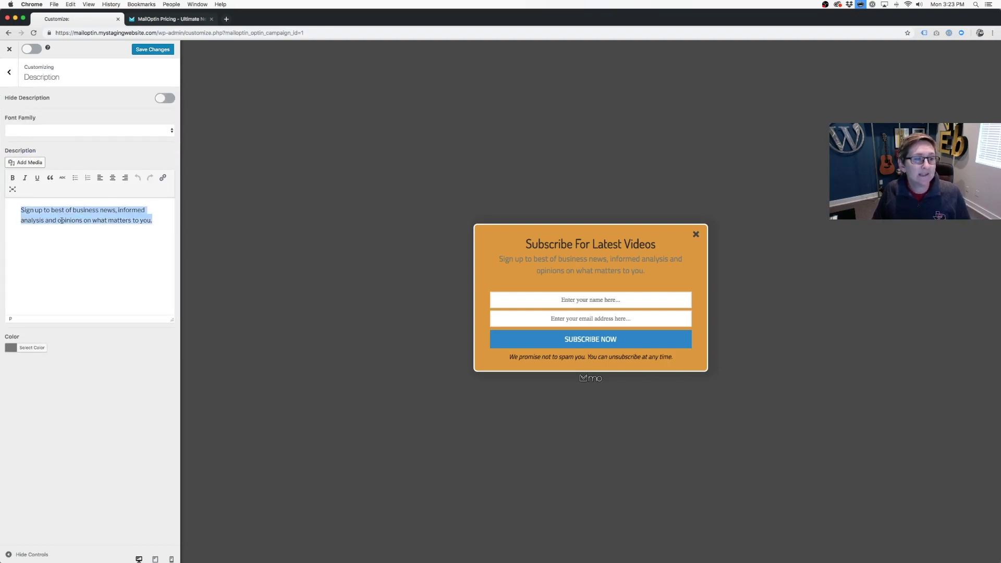
pyautogui.write('You c')
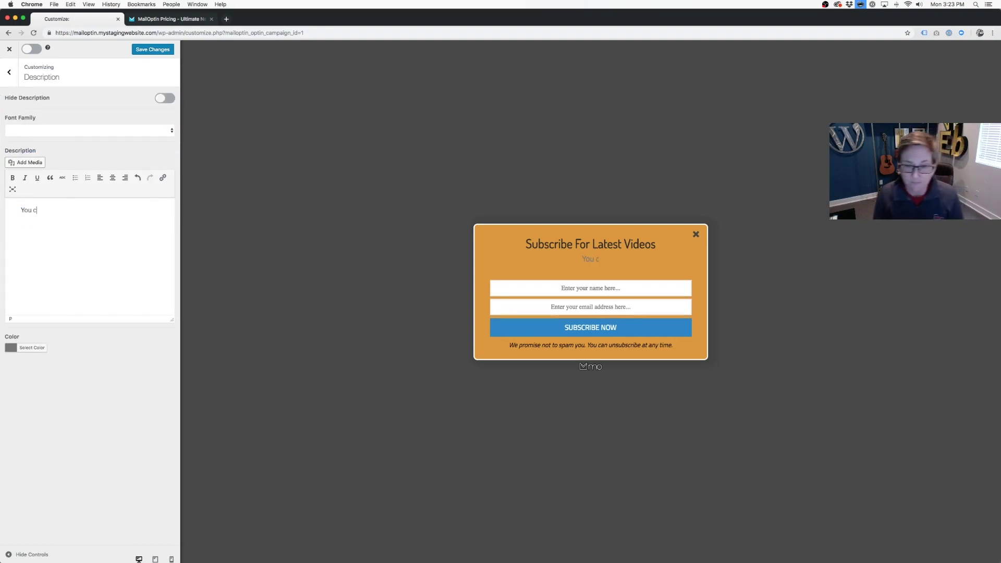
pyautogui.write('hange anything')
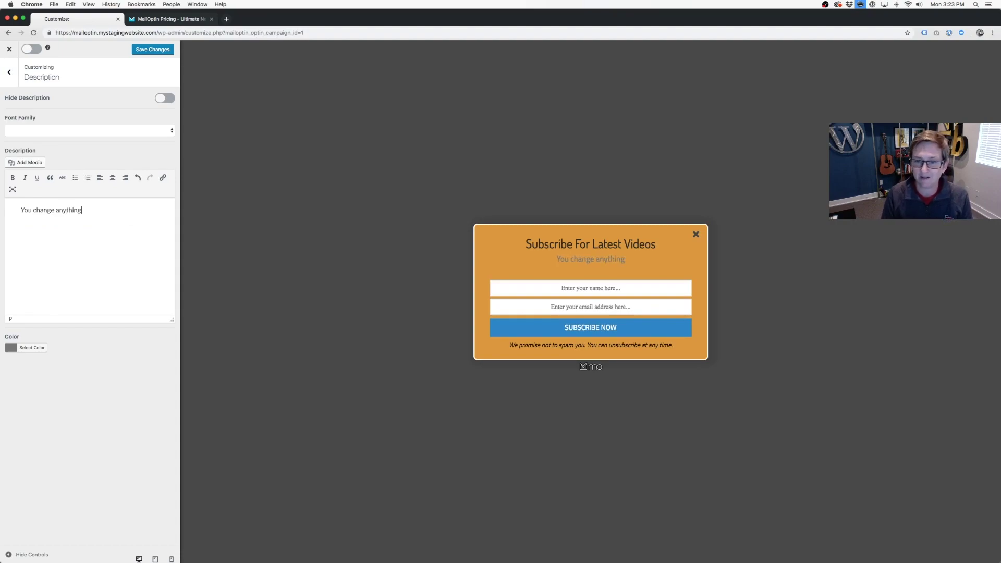
# - Make the description text white in the Amiri font
pyautogui.click(26, 348)
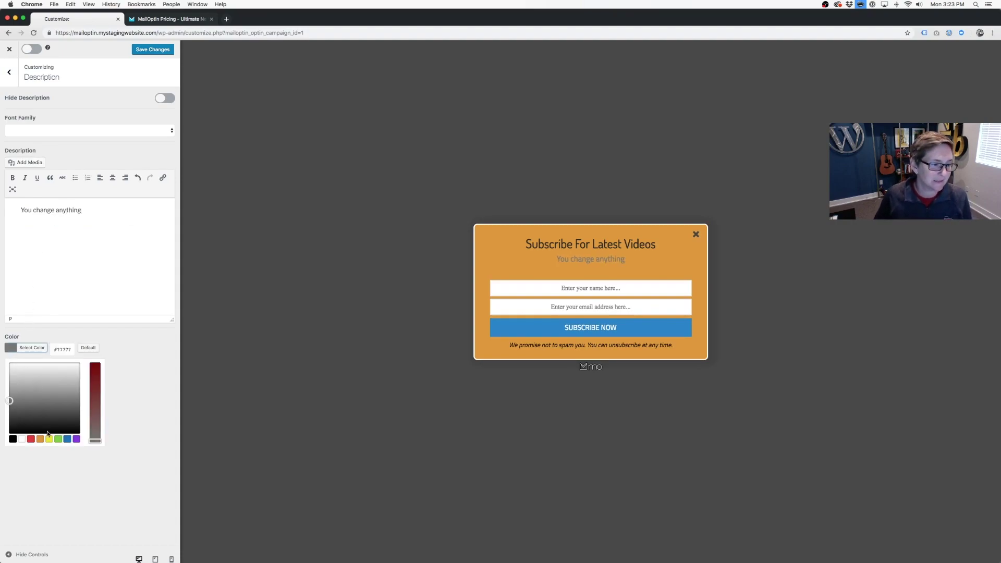
pyautogui.click(21, 440)
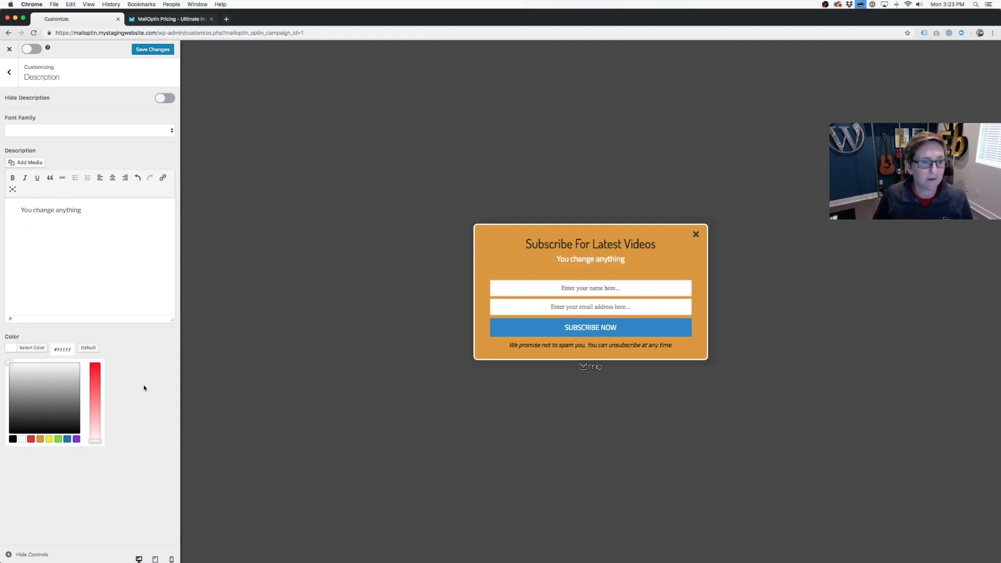
pyautogui.click(31, 130)
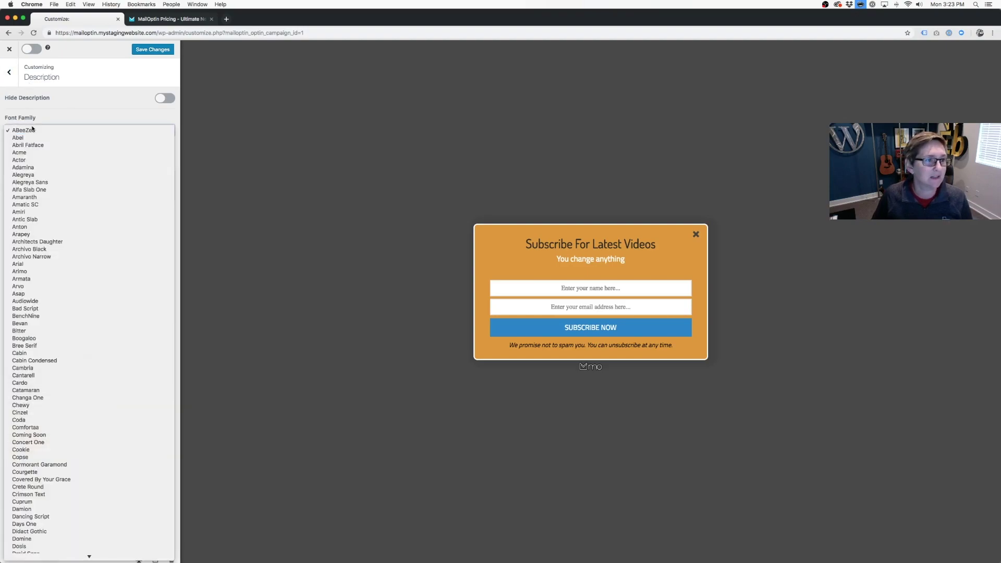
pyautogui.click(40, 212)
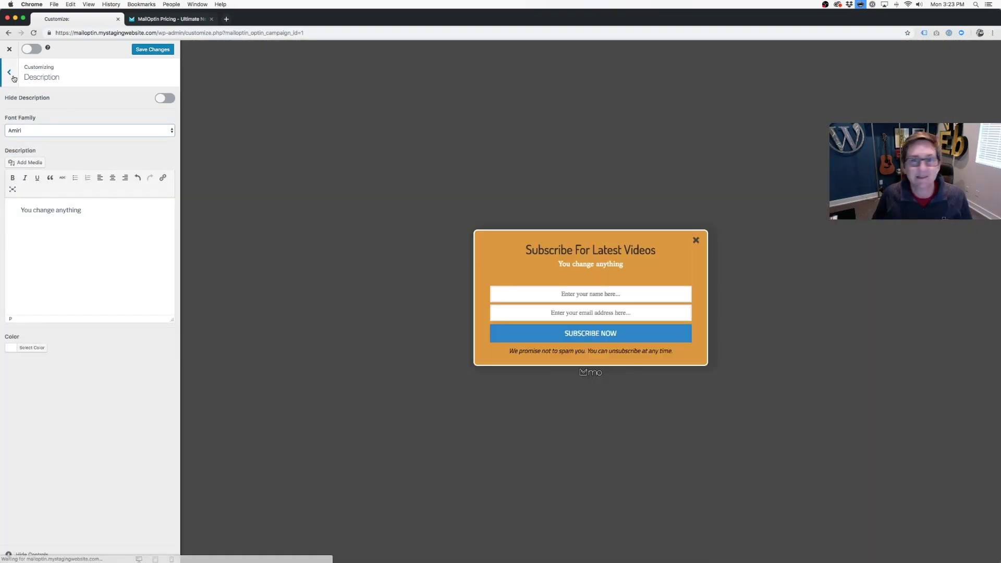
pyautogui.click(13, 79)
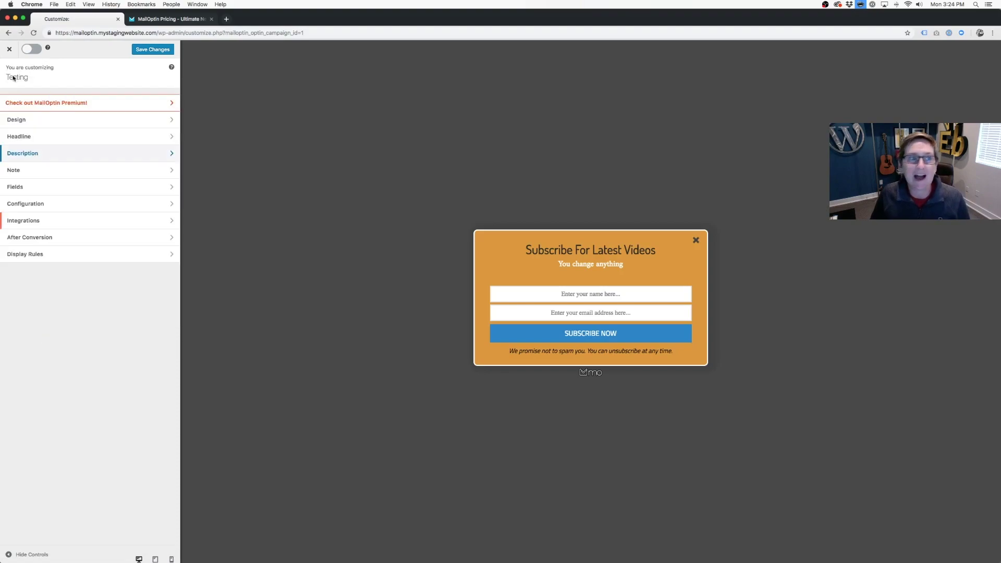
# - Set the optin note's font to Verdana
pyautogui.click(34, 173)
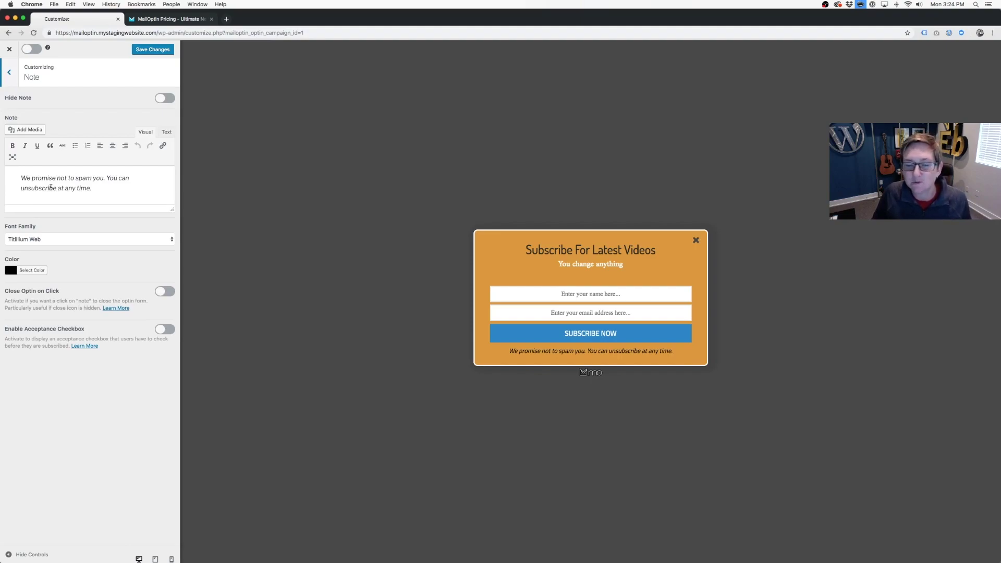
pyautogui.tripleClick(50, 188)
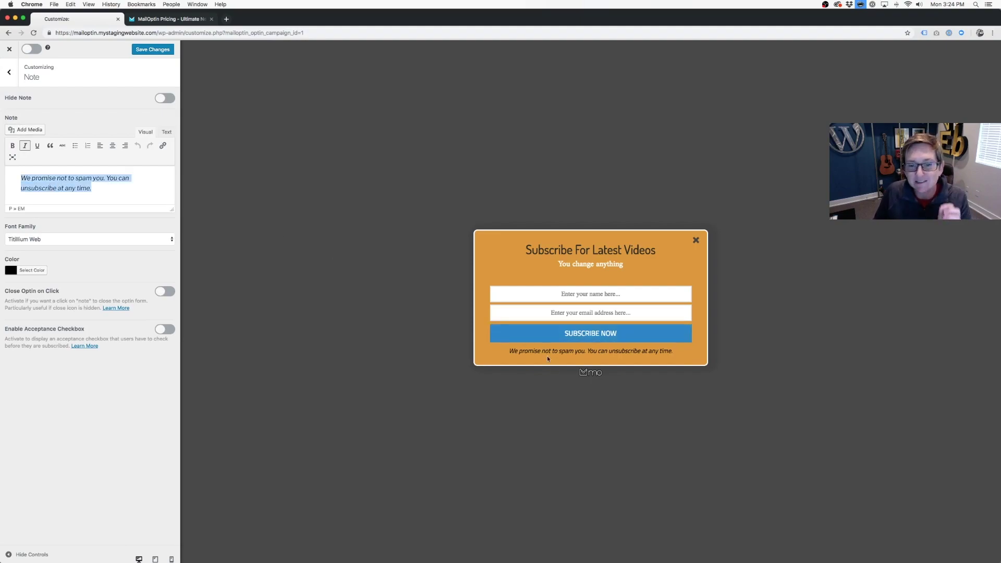
pyautogui.click(101, 236)
pyautogui.click(81, 292)
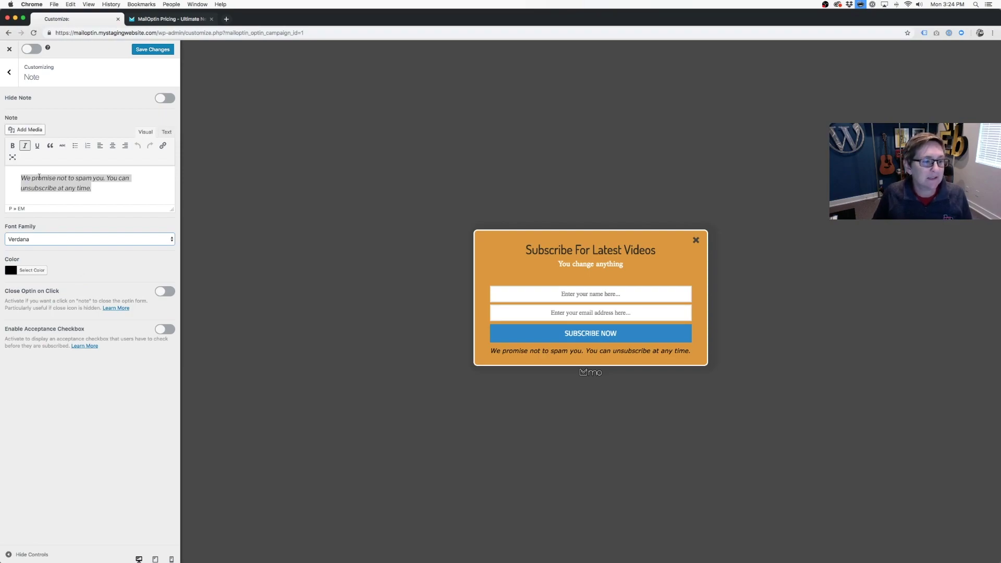
# - Try Close Optin on Click and add an acceptance checkbox with error 'Please accept our terms.'
pyautogui.click(89, 287)
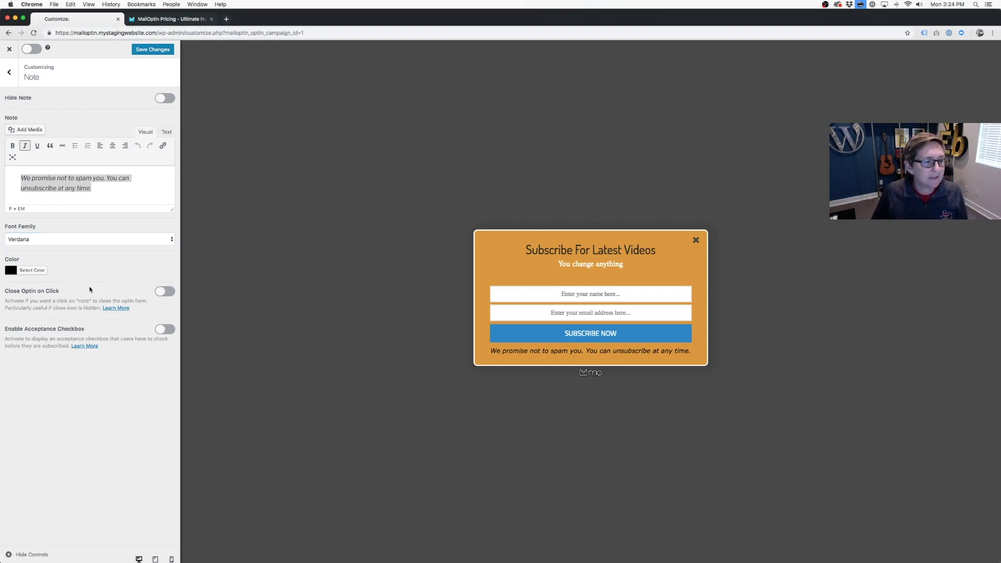
pyautogui.click(166, 295)
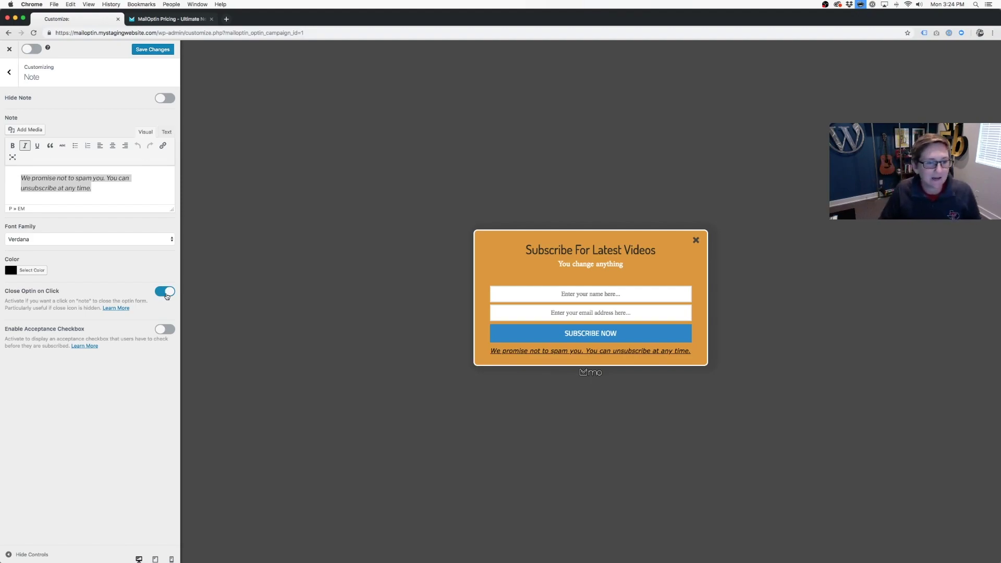
pyautogui.click(165, 331)
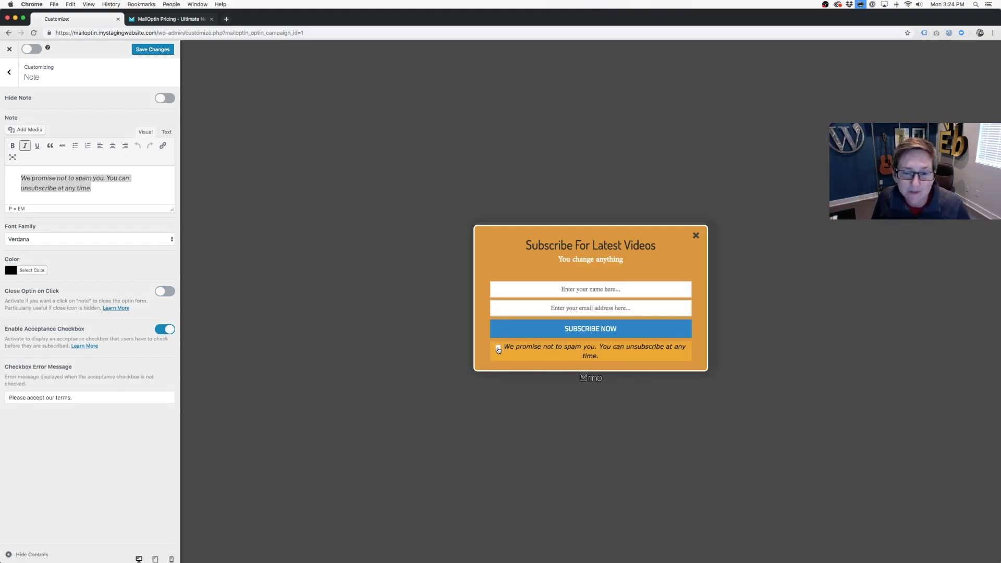
pyautogui.press('Tab')
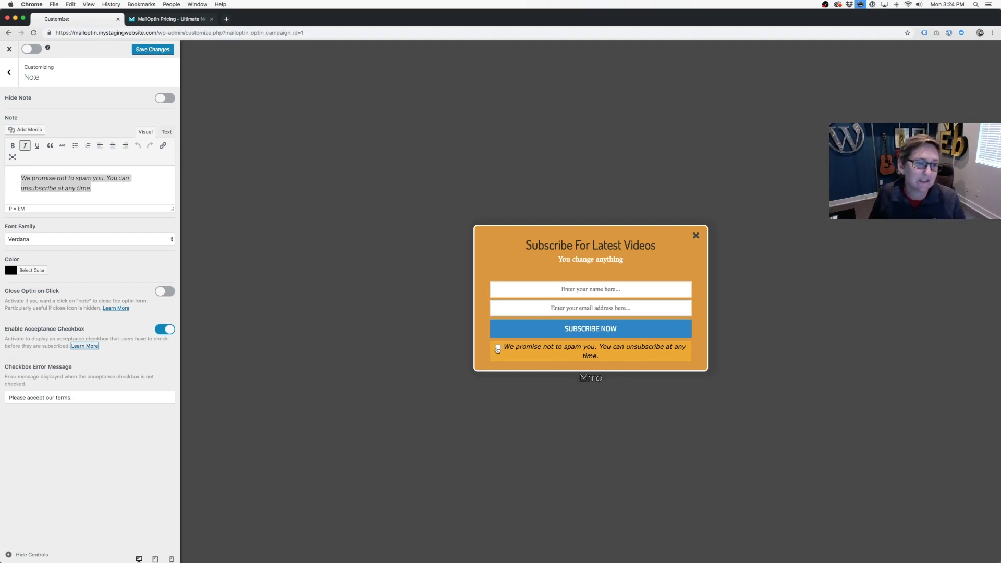
pyautogui.click(8, 73)
# - Change the field placeholders to 'Fisrst Name' and 'Email Address'
pyautogui.click(52, 188)
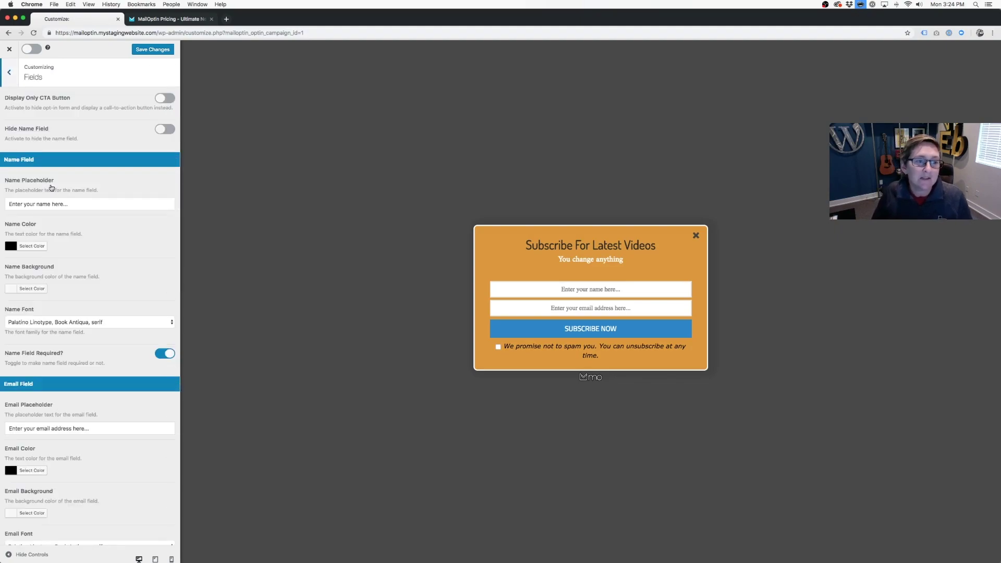
pyautogui.click(85, 203)
pyautogui.tripleClick(85, 202)
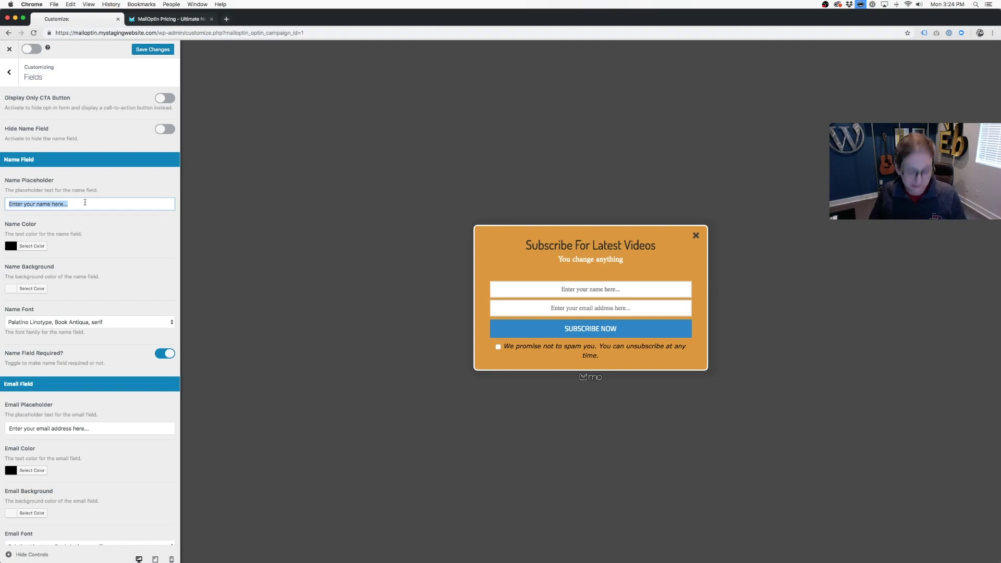
pyautogui.write('Fis')
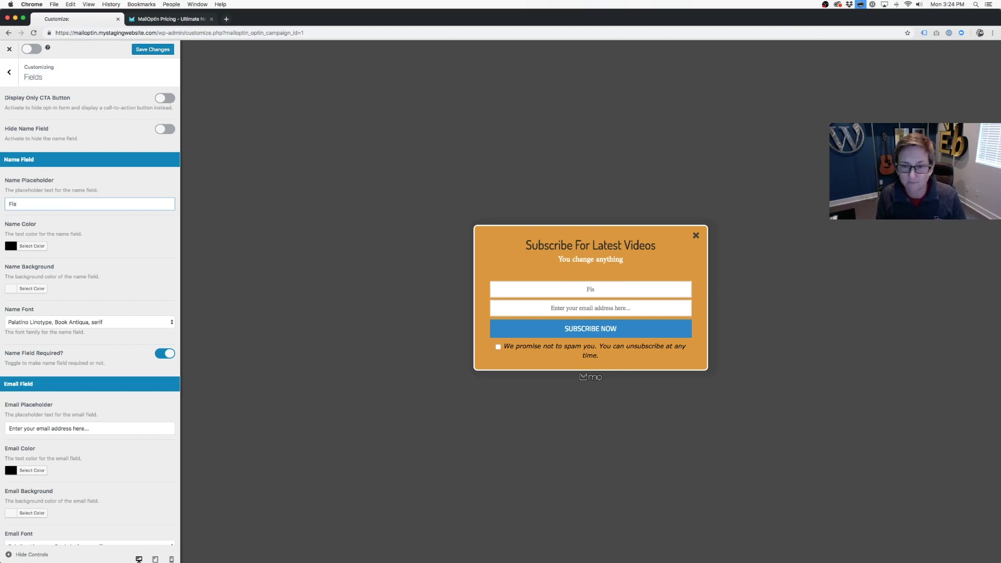
pyautogui.write('rst Name')
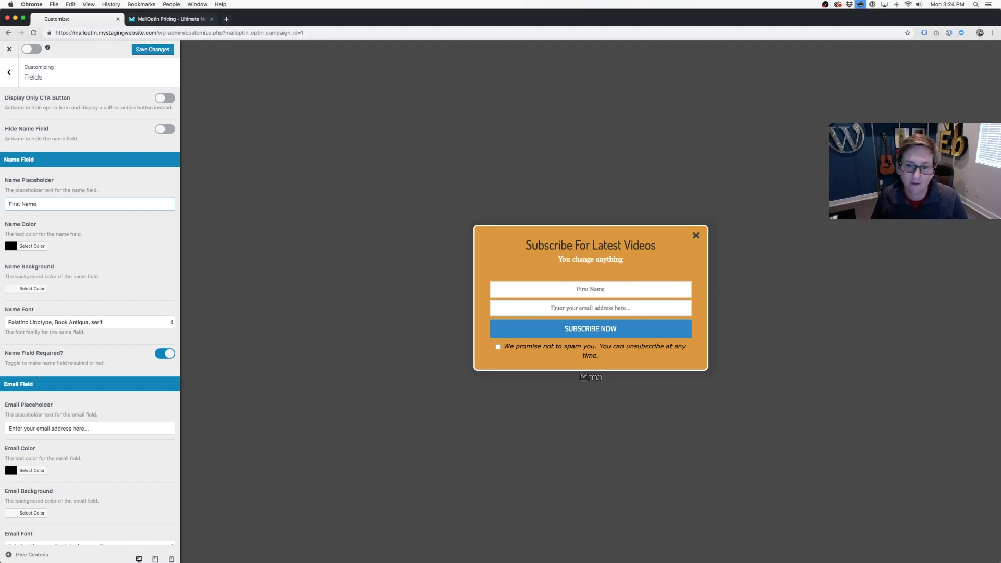
pyautogui.click(56, 430)
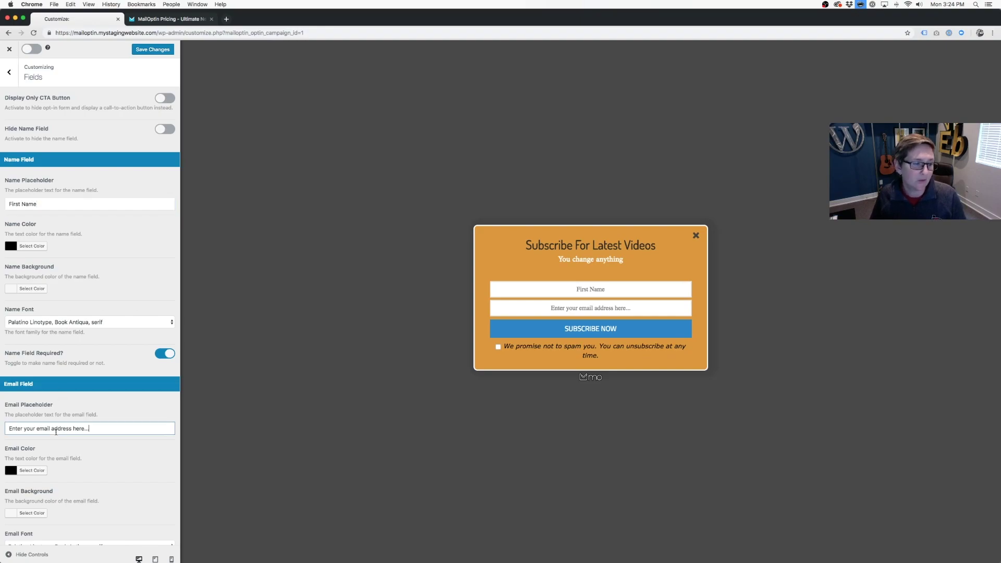
pyautogui.tripleClick(56, 431)
pyautogui.write('E')
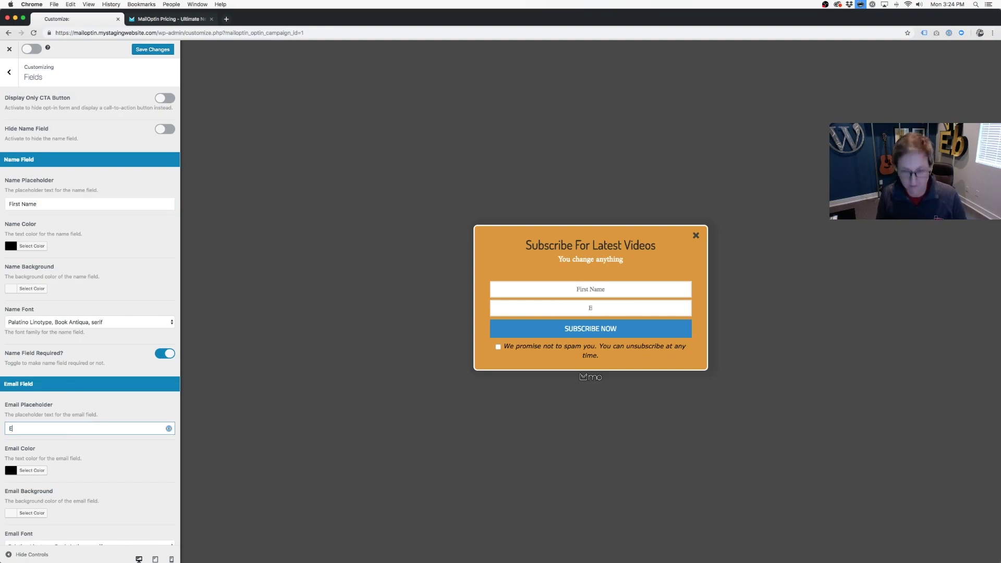
pyautogui.write('mail Add')
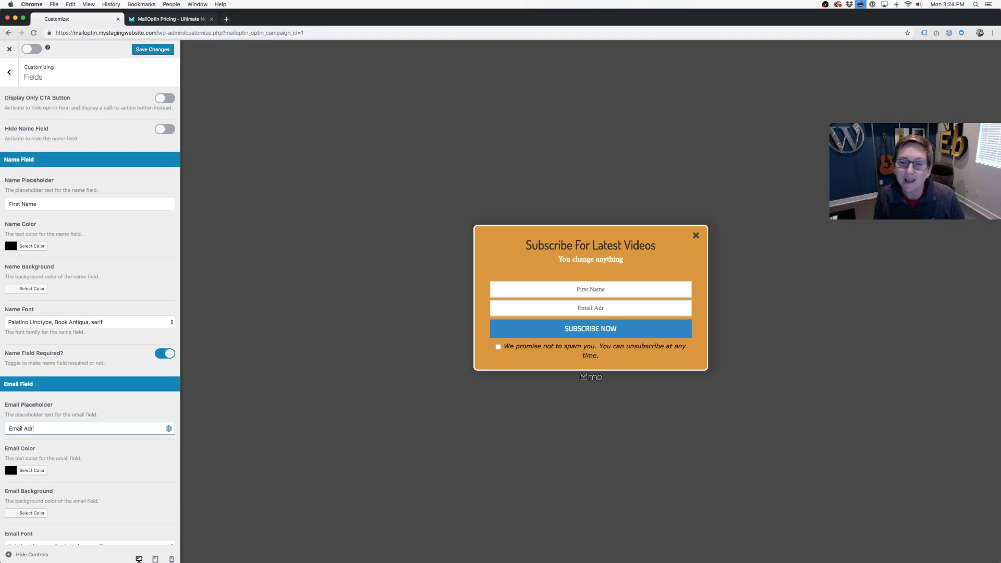
pyautogui.write('ress')
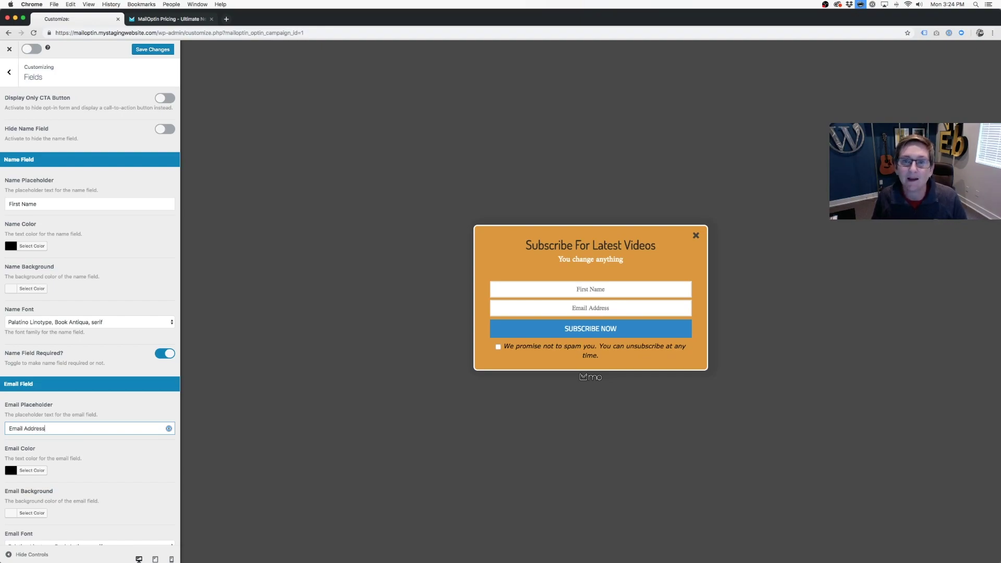
# - Make the submit button background pink, save the changes, and exit to the campaigns list
pyautogui.scroll(-10, 113, 442)
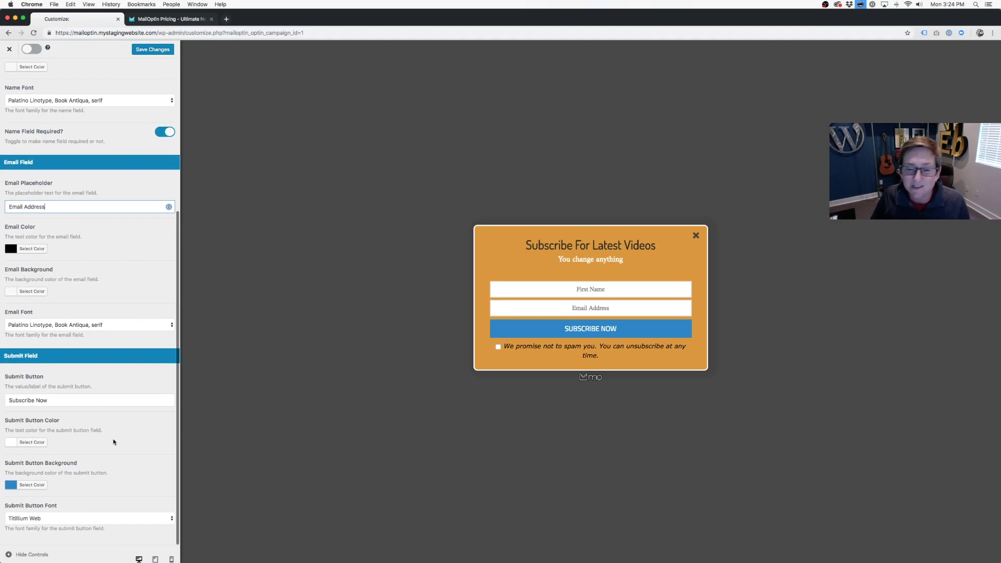
pyautogui.click(10, 488)
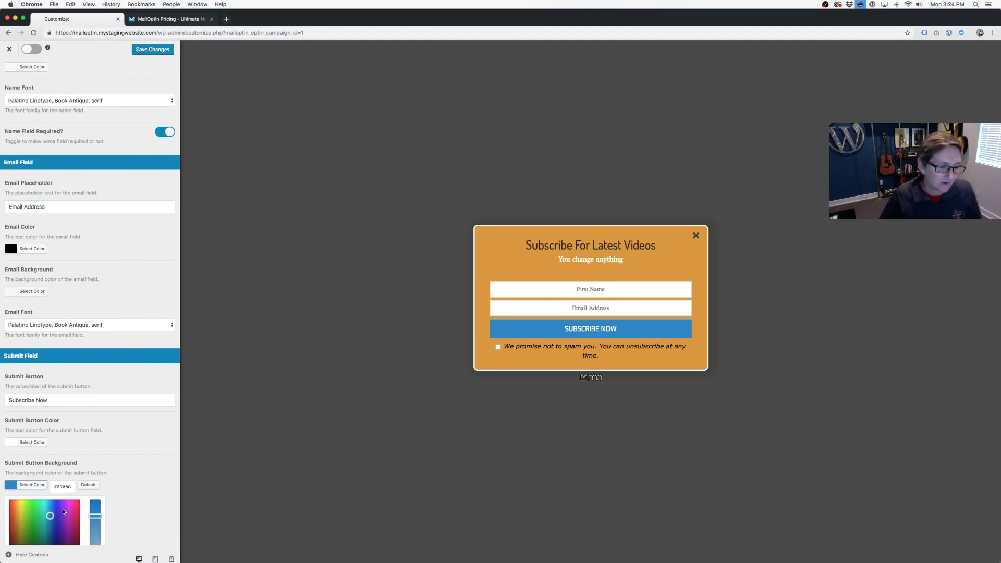
pyautogui.click(75, 512)
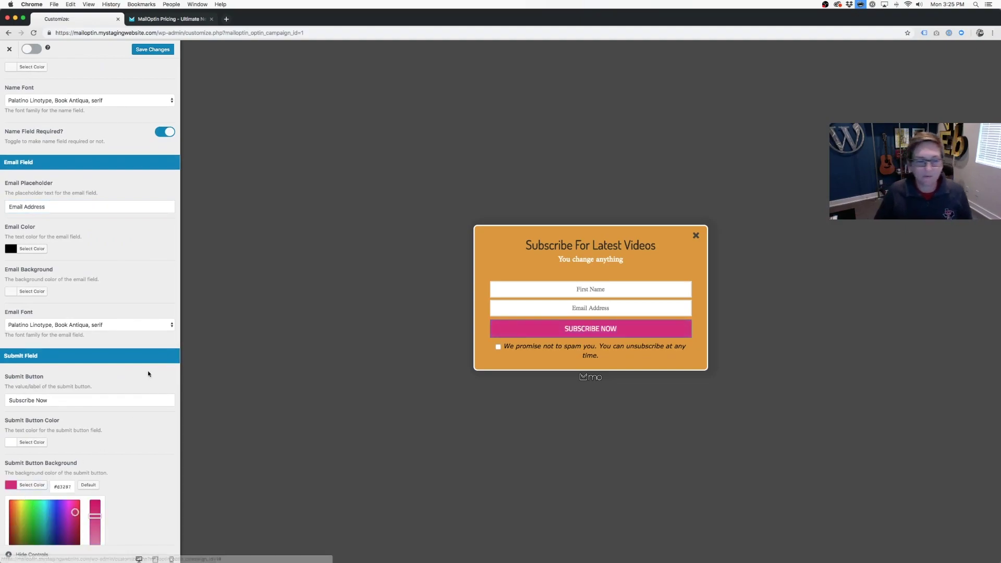
pyautogui.click(145, 417)
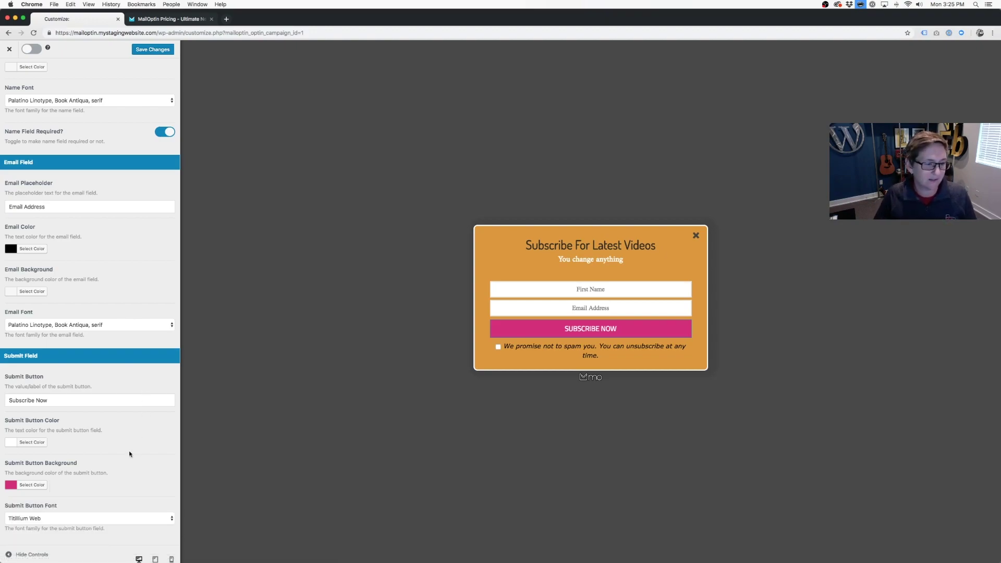
pyautogui.click(150, 51)
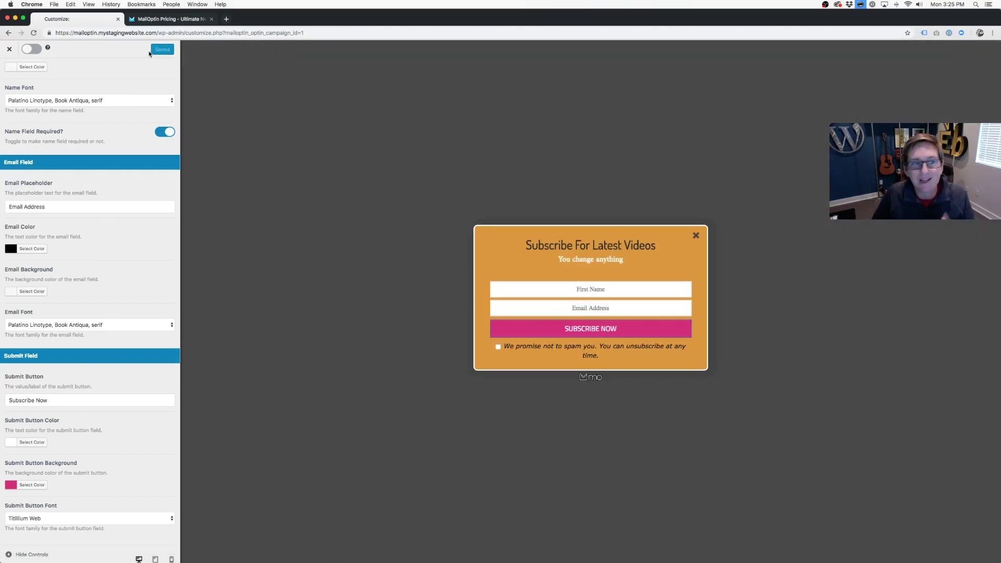
pyautogui.click(9, 49)
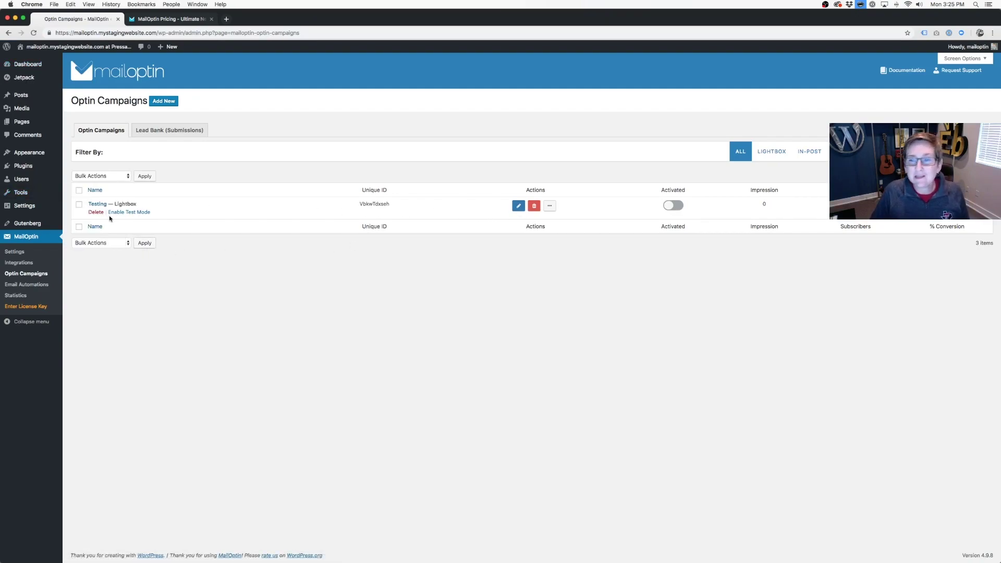
# - Activate the Testing campaign and reopen it in the MailOptin customizer
pyautogui.click(671, 208)
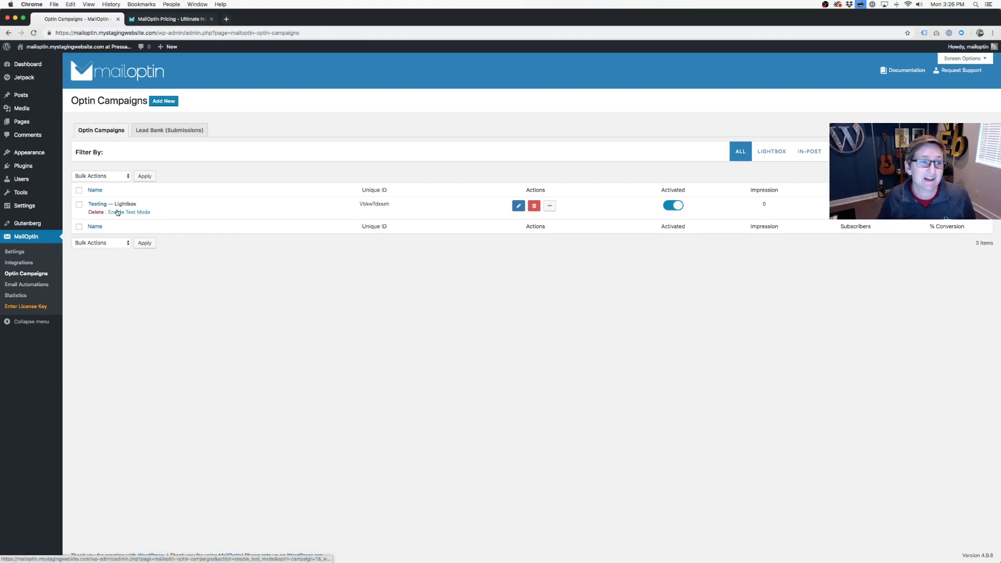
pyautogui.click(98, 205)
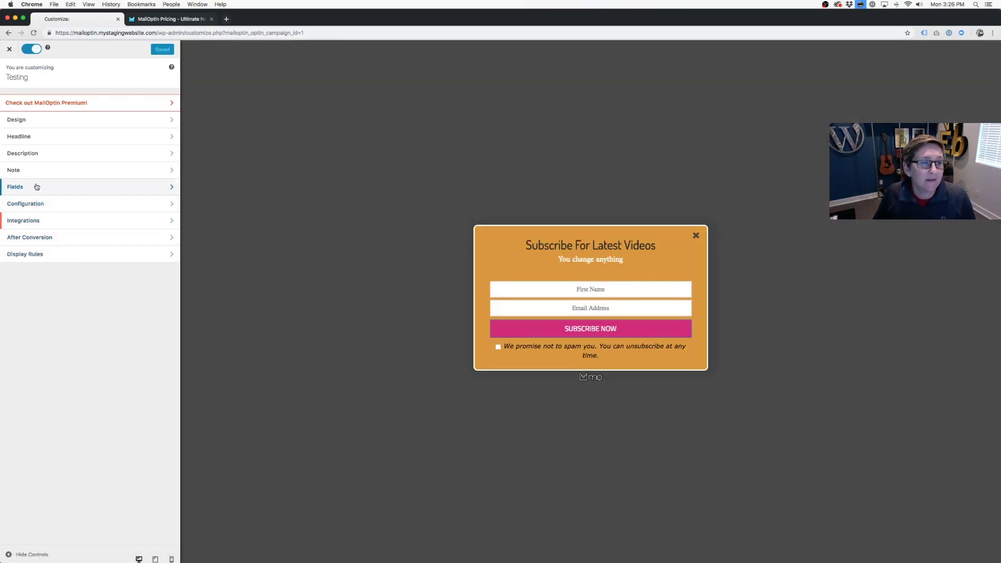
# - In Configuration, set Cookie Duration to 1 and leave Success Cookie Duration at 30
pyautogui.click(38, 204)
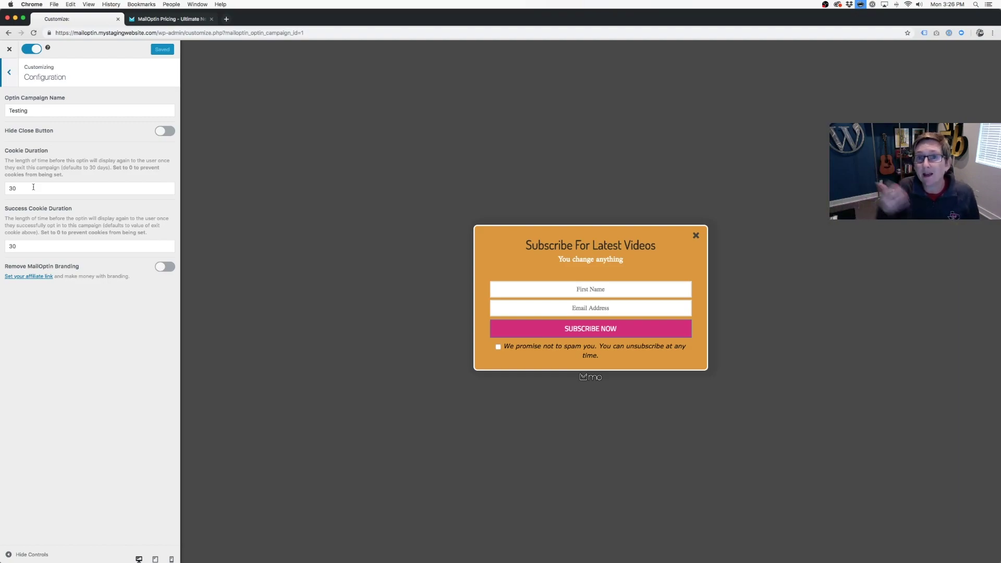
pyautogui.doubleClick(33, 187)
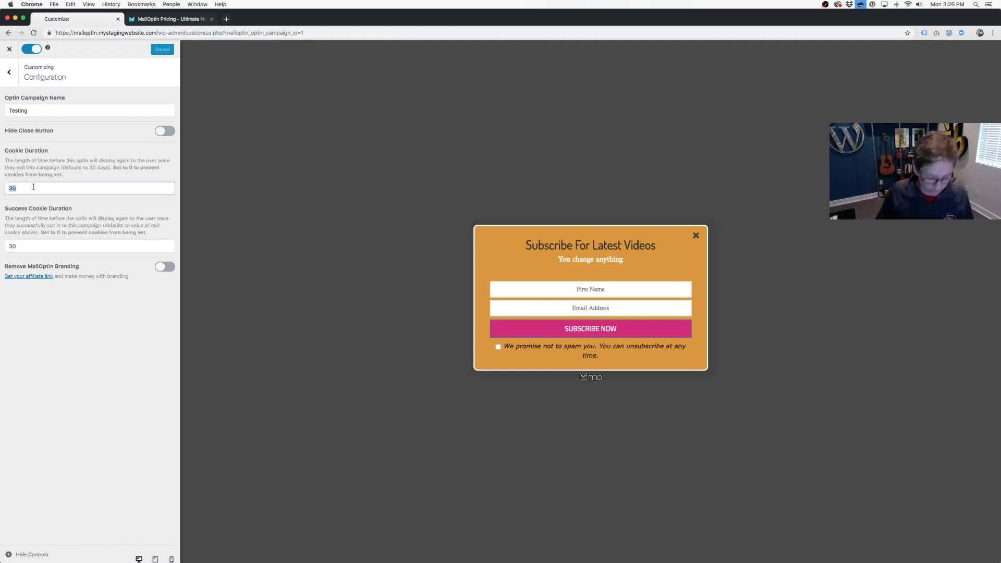
pyautogui.write('1')
pyautogui.click(49, 321)
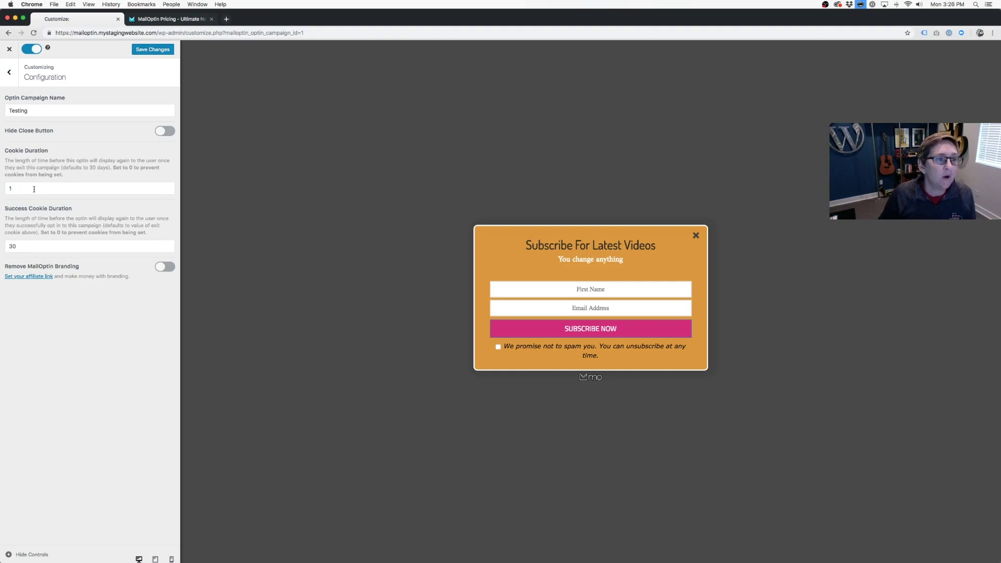
pyautogui.doubleClick(34, 246)
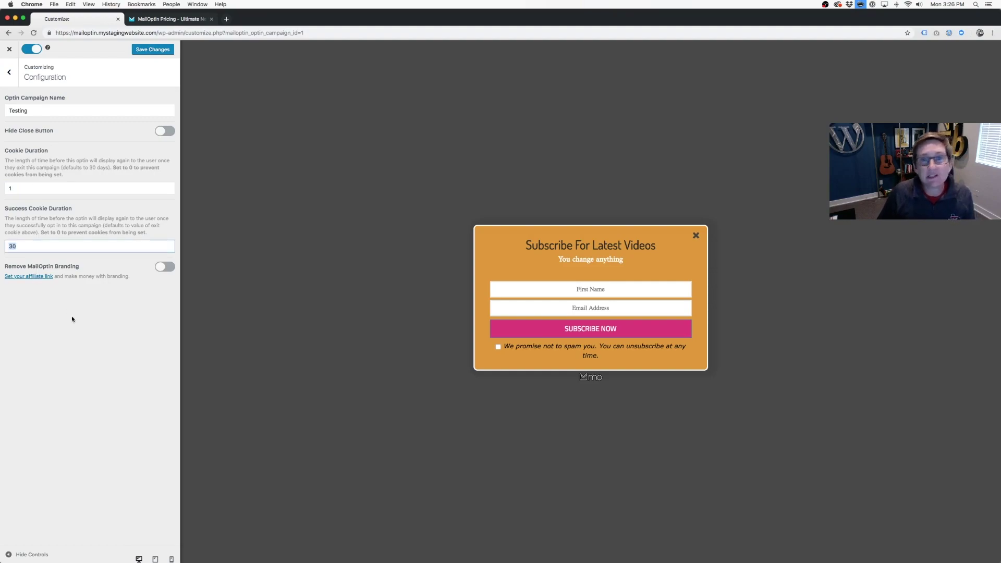
pyautogui.click(82, 338)
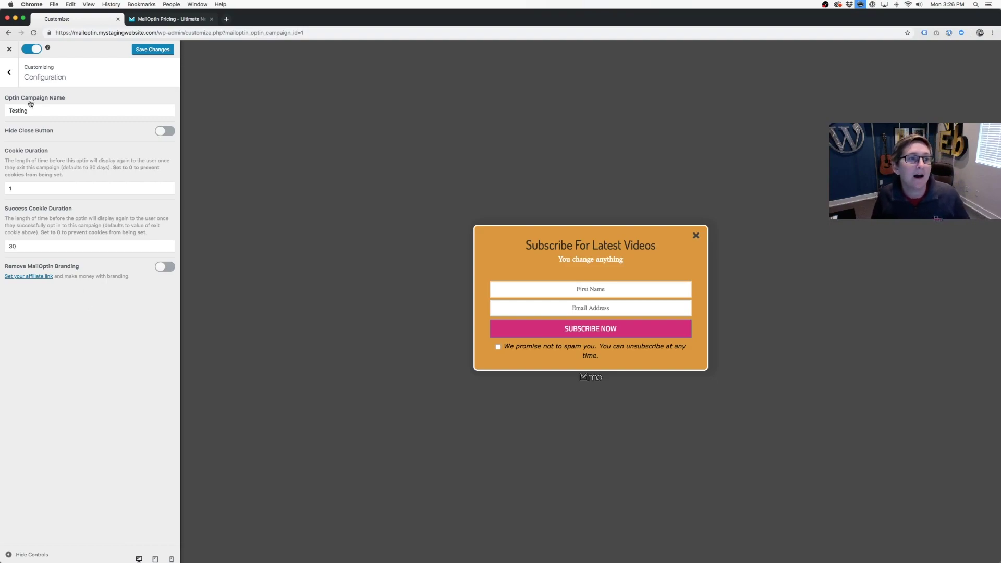
pyautogui.click(9, 75)
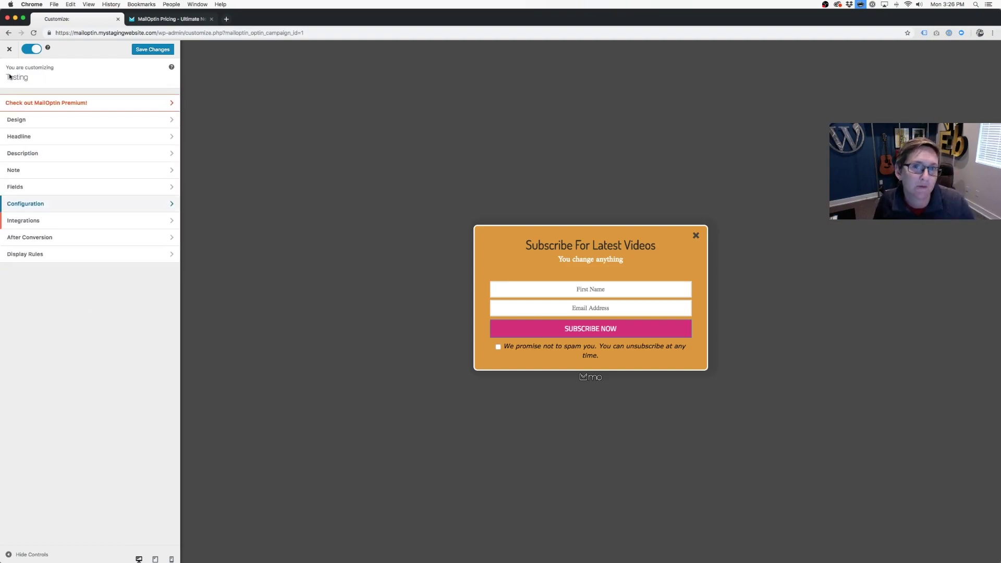
# - Set the After Conversion success action to Redirect to URL, leaving the URL empty
pyautogui.click(45, 221)
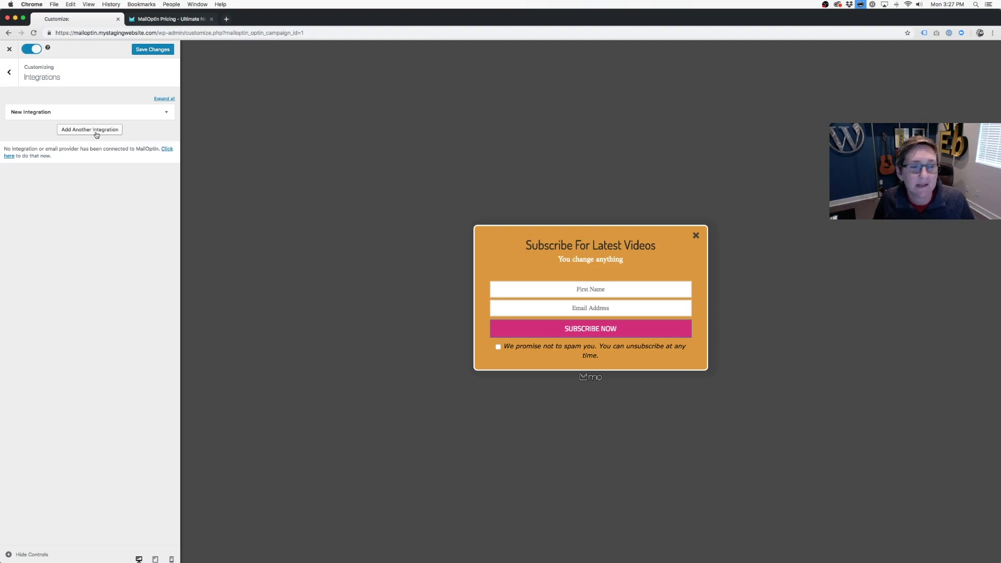
pyautogui.click(9, 73)
pyautogui.click(52, 238)
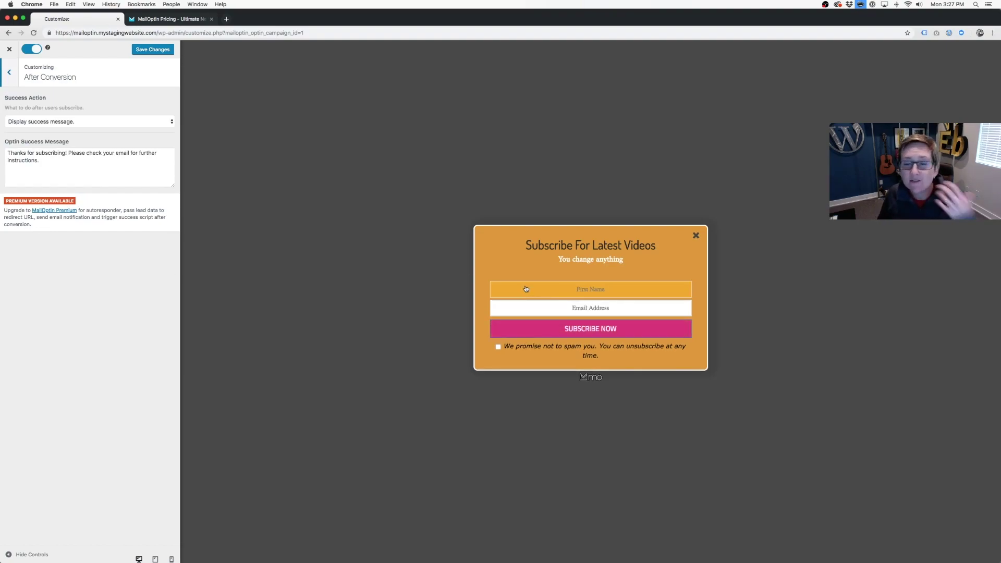
pyautogui.click(163, 123)
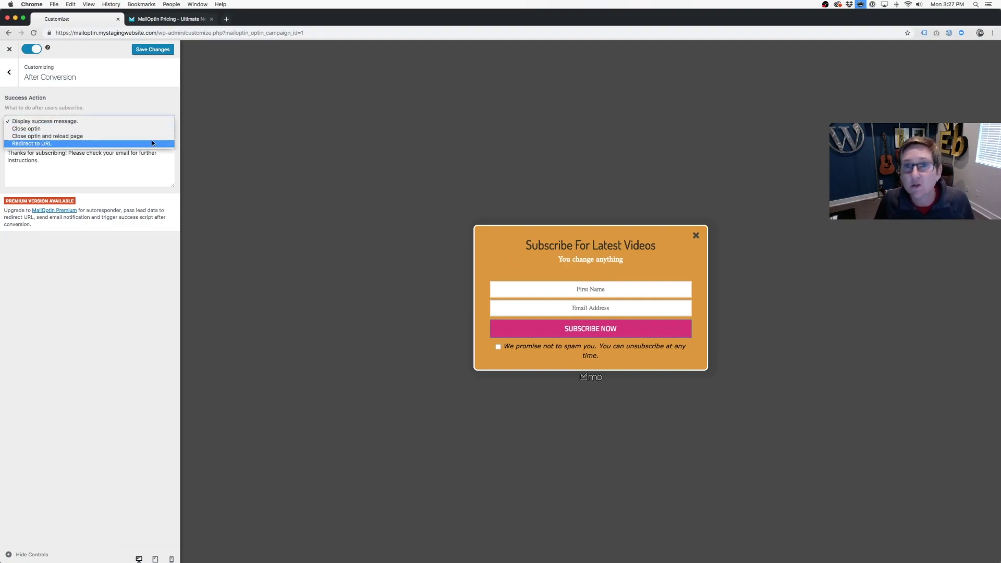
pyautogui.click(137, 271)
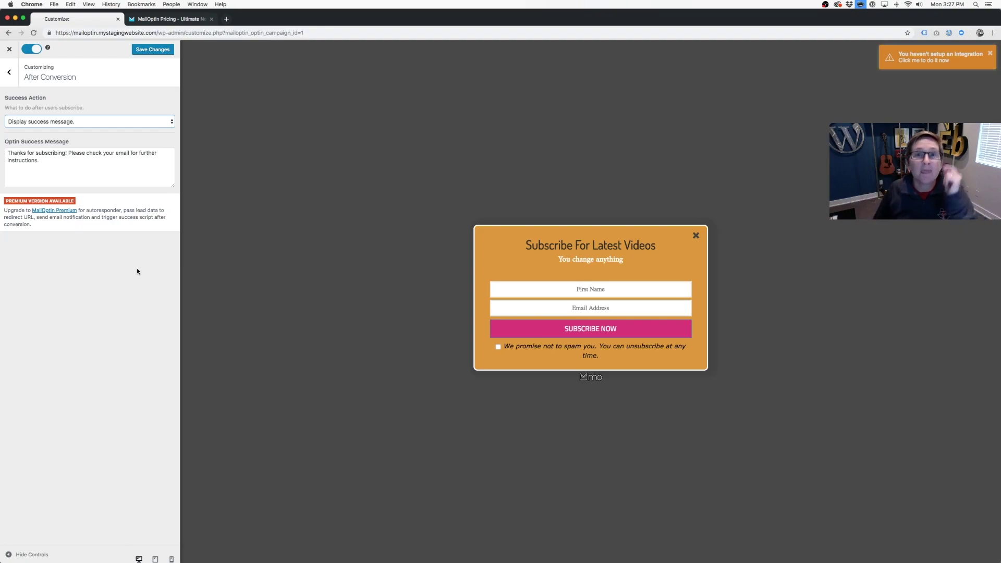
pyautogui.click(545, 333)
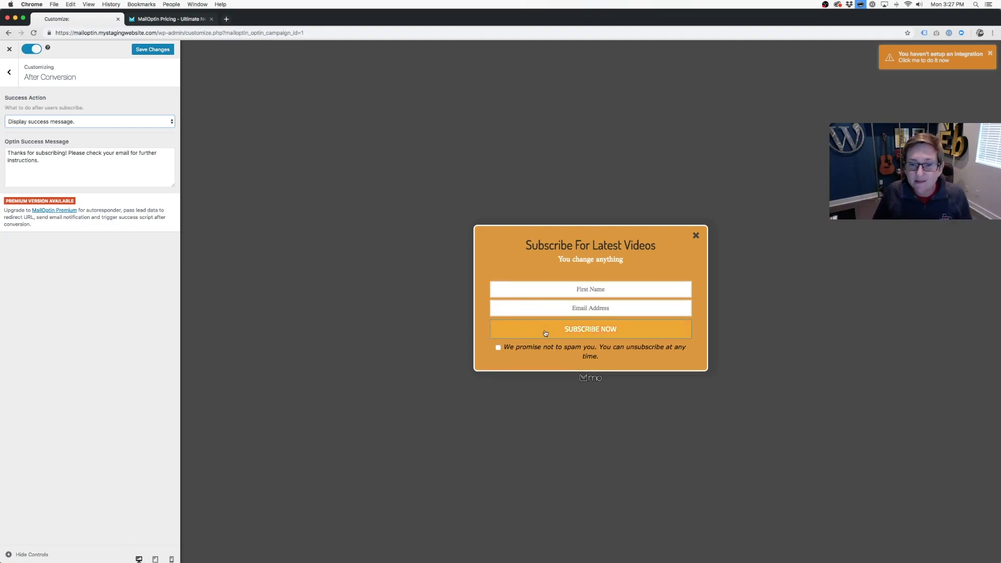
pyautogui.click(105, 121)
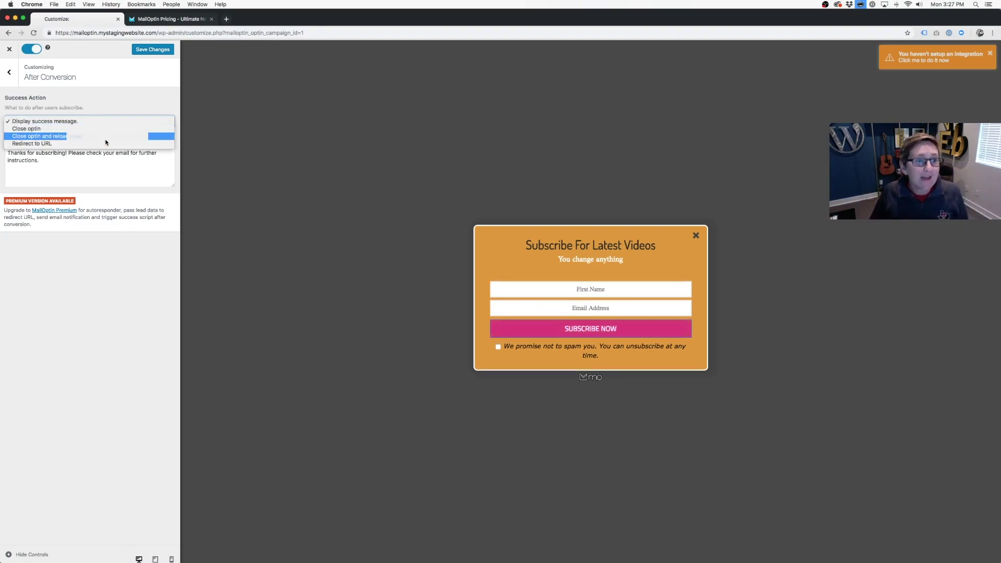
pyautogui.click(105, 143)
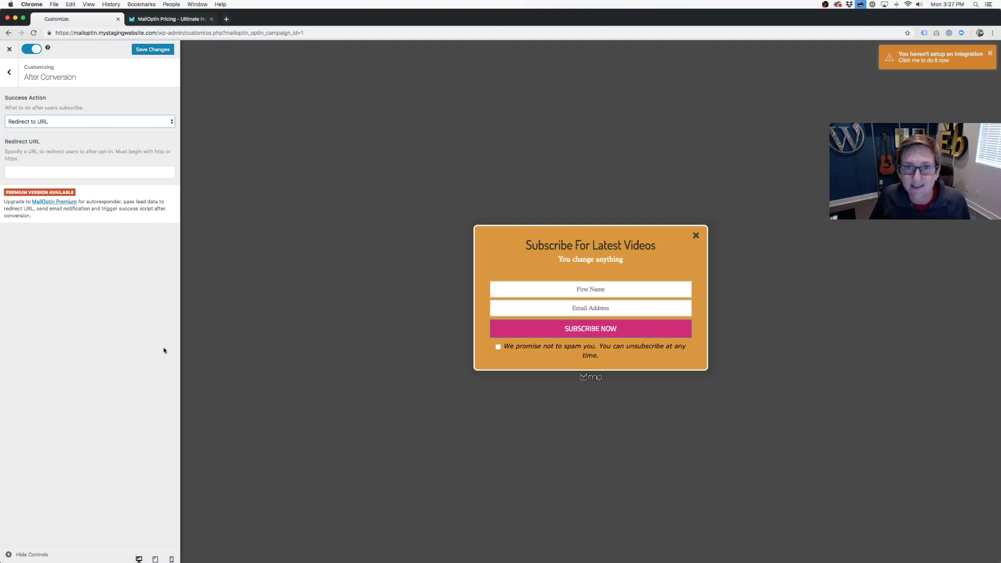
pyautogui.click(10, 77)
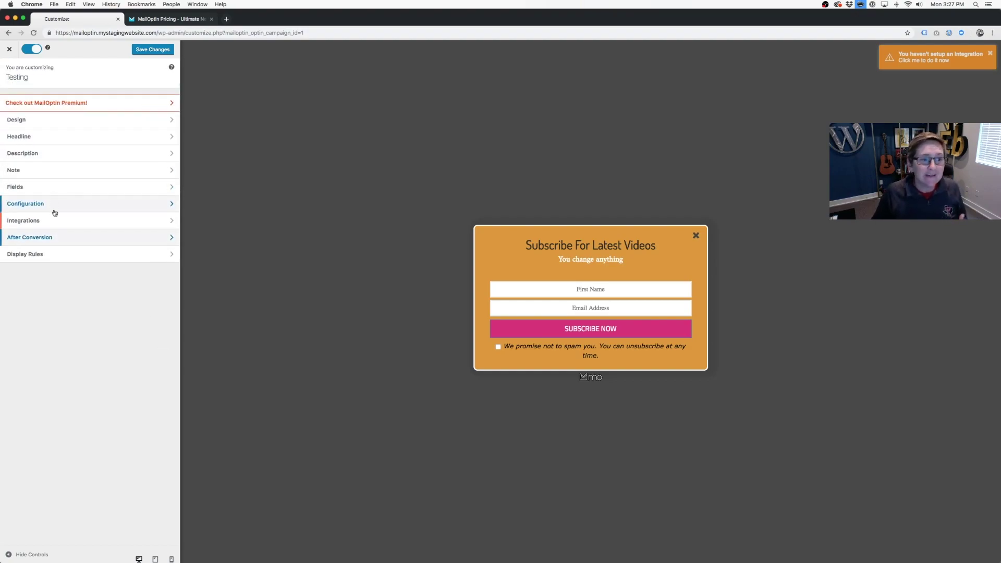
# - Leave Display Rules without page-specific targeting, then save the Testing optin and exit the customizer
pyautogui.click(58, 259)
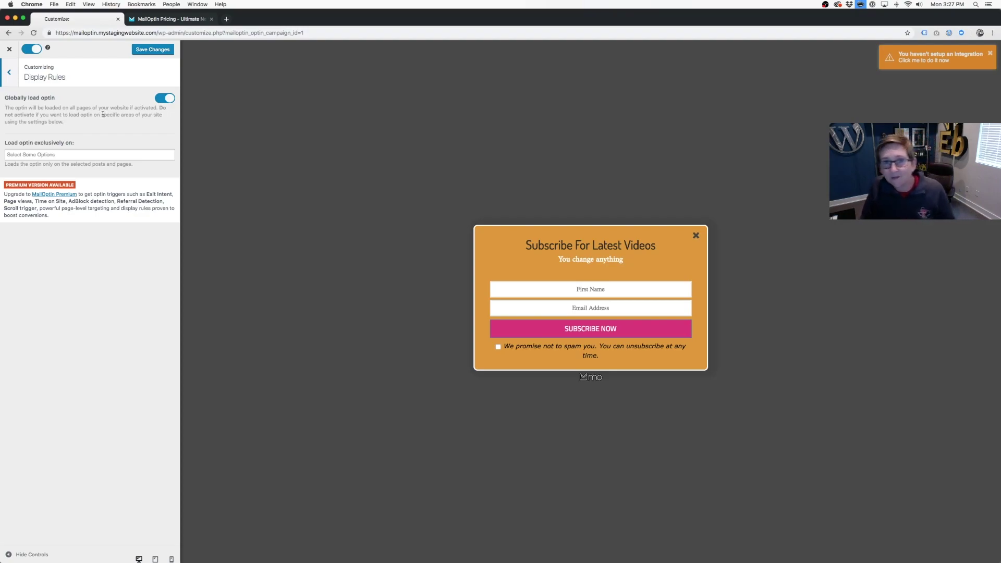
pyautogui.click(84, 153)
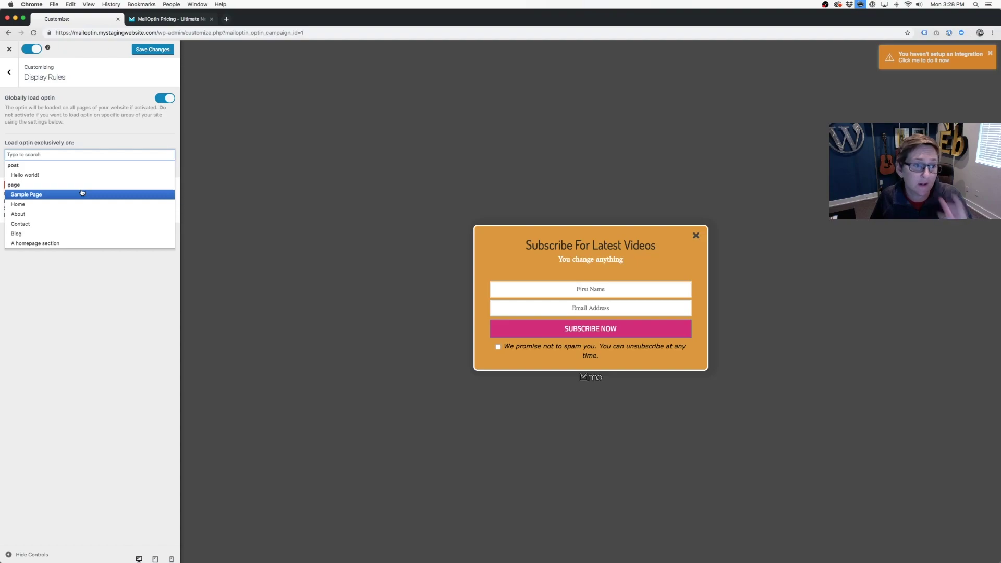
pyautogui.click(85, 277)
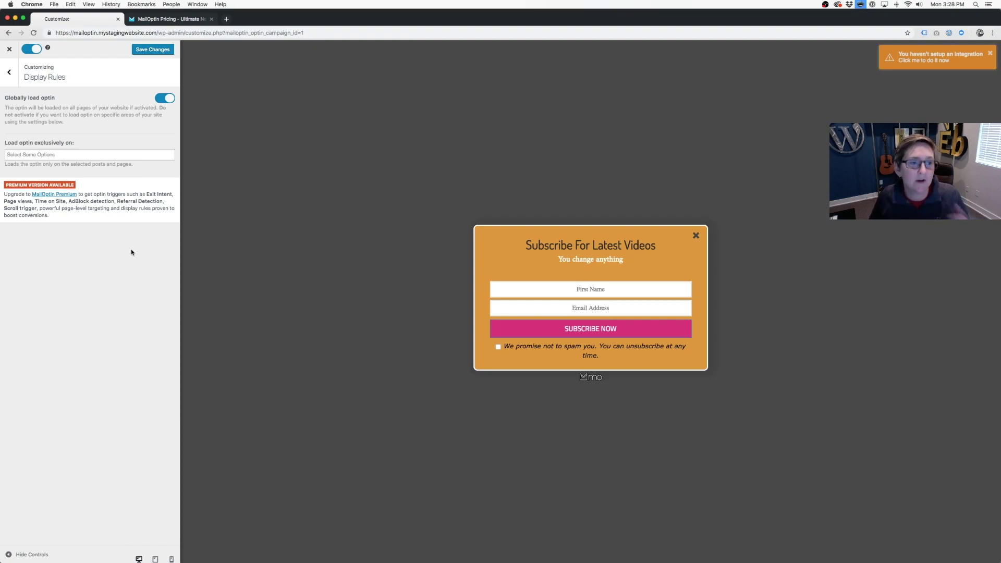
pyautogui.click(9, 72)
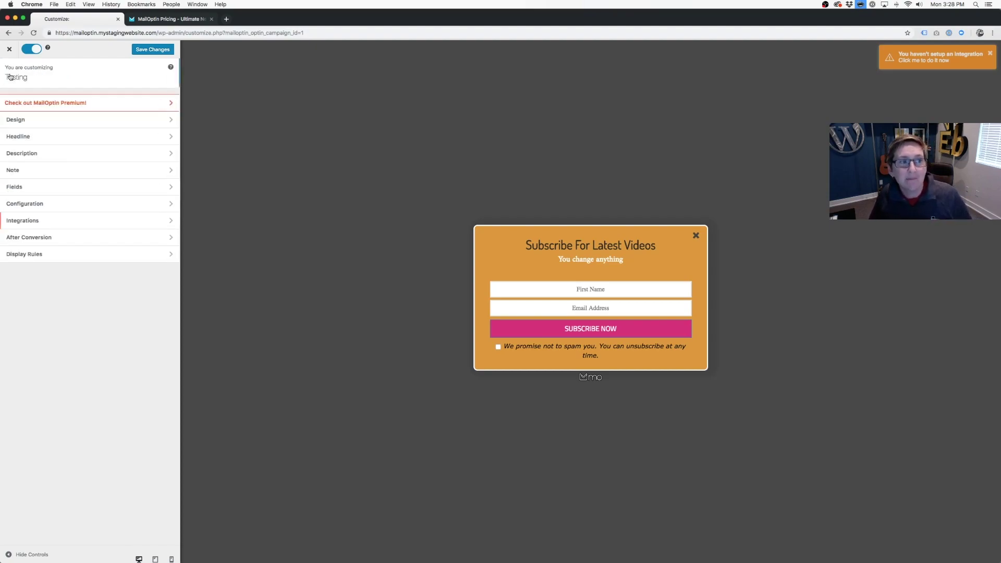
pyautogui.click(133, 49)
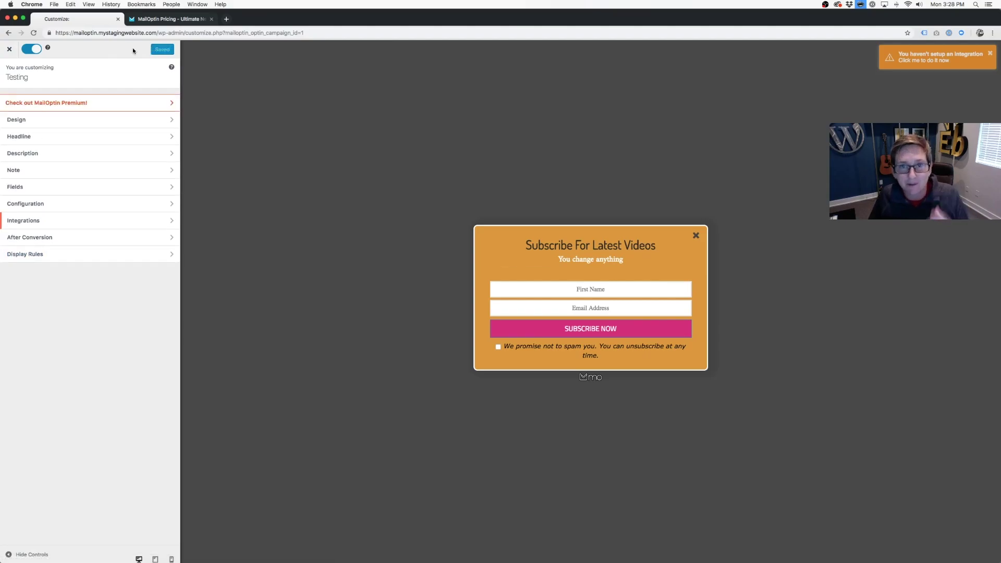
pyautogui.click(9, 49)
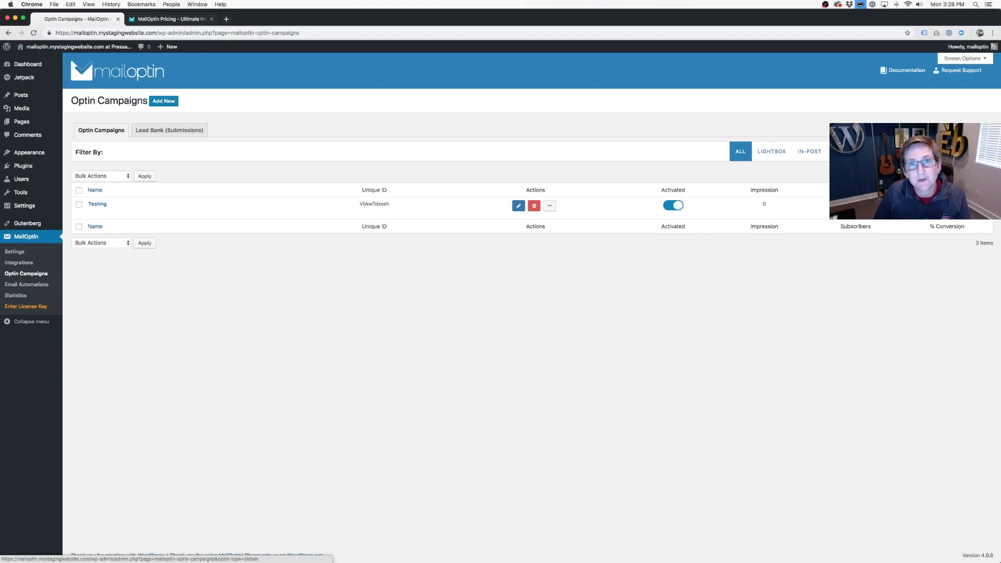
# - Filter Optin Campaigns to Slide In, then switch to the MailOptin pricing page tab
pyautogui.click(965, 151)
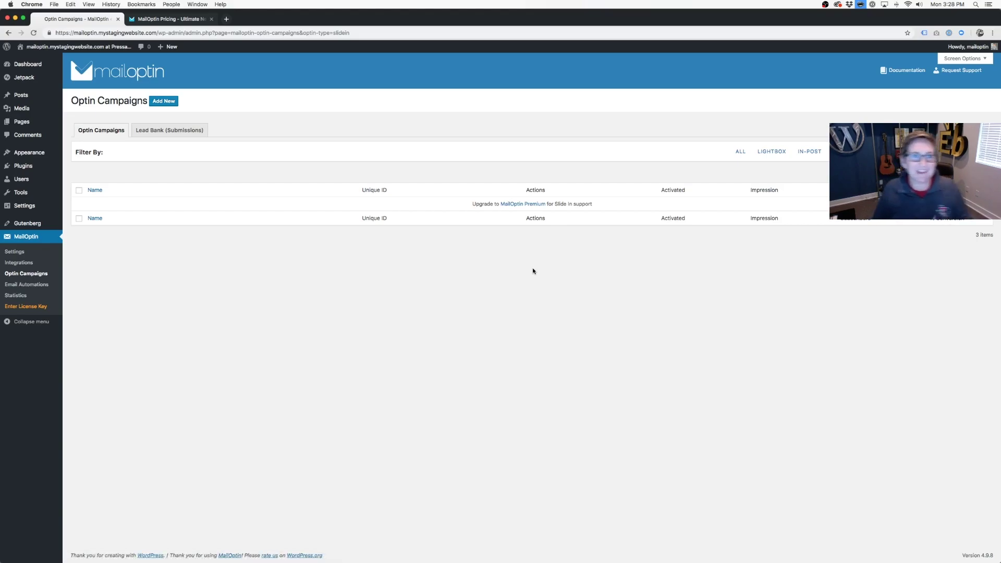
pyautogui.click(172, 19)
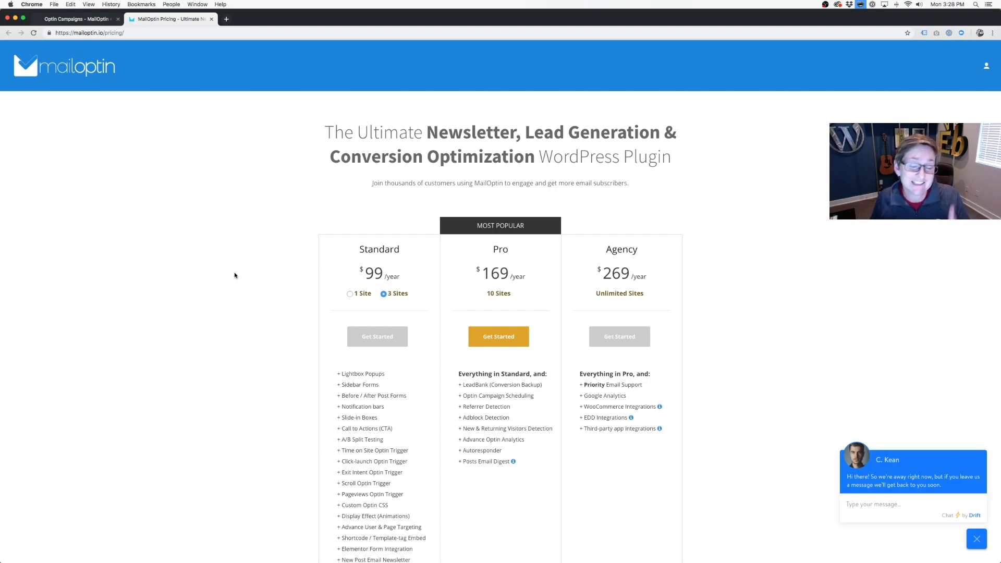
pyautogui.scroll(-3, 234, 276)
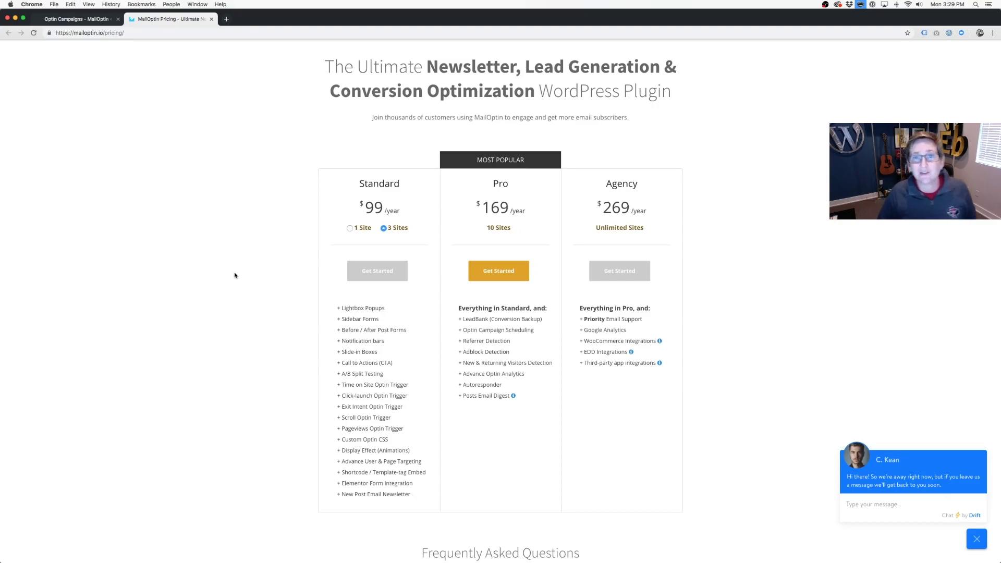
pyautogui.scroll(1, 234, 275)
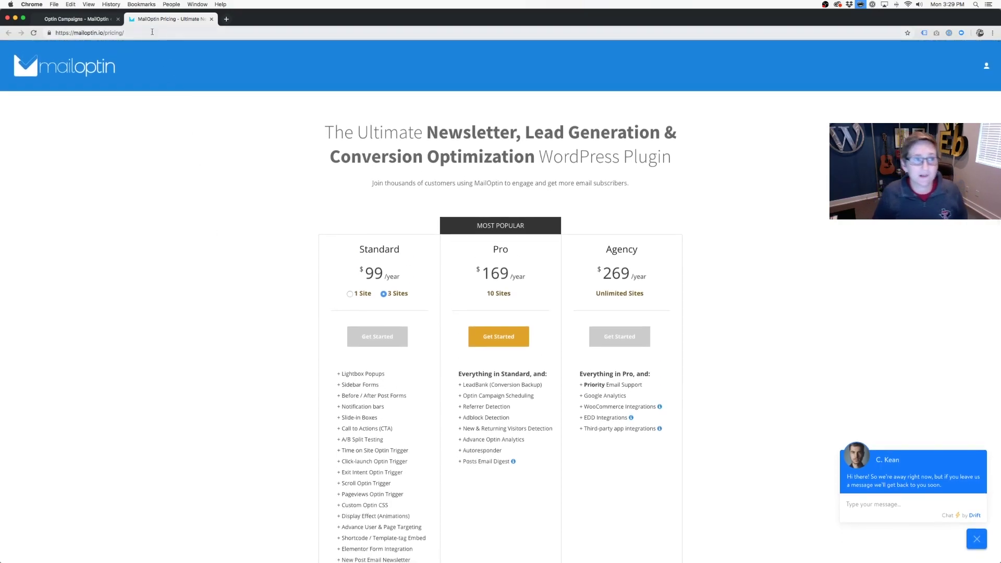